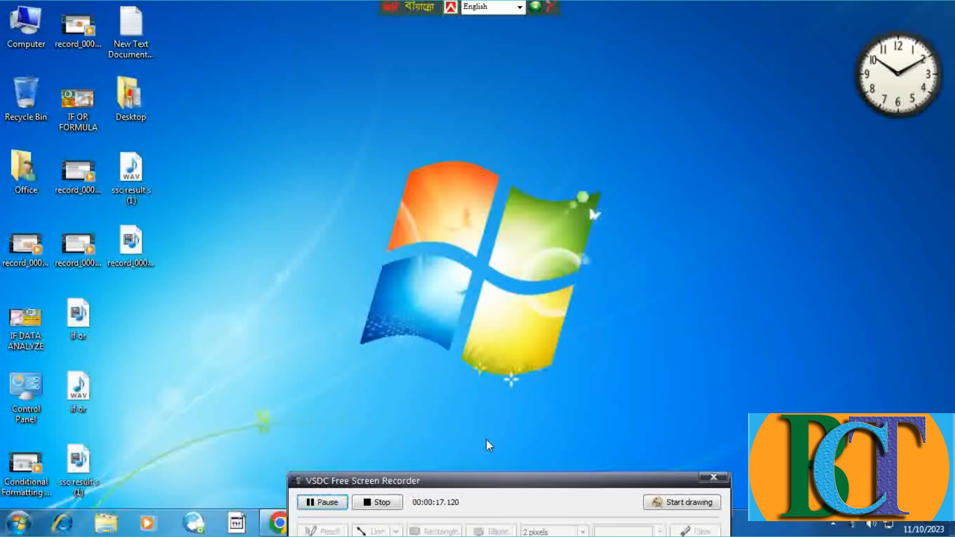
pyautogui.moveTo(481, 479); pyautogui.dragTo(482, 497)
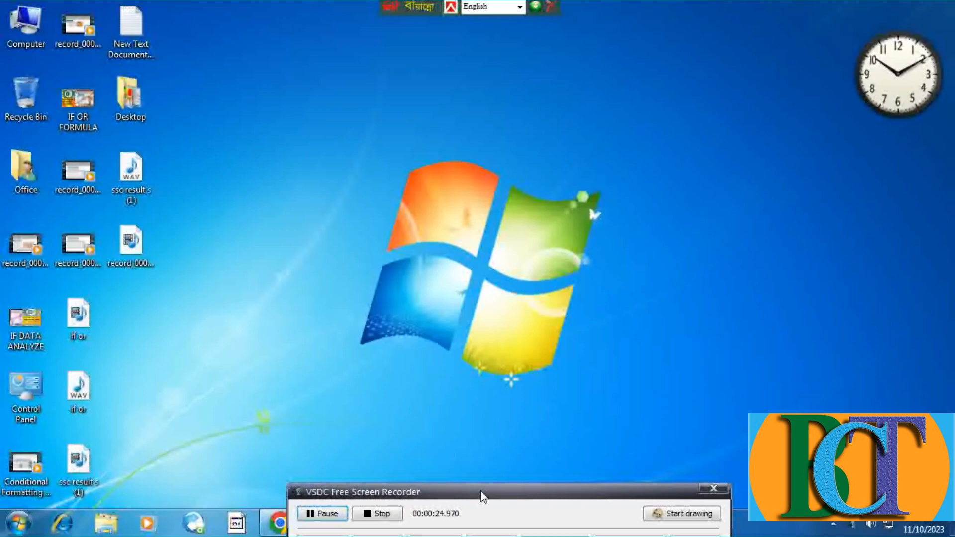
pyautogui.rightClick(306, 267)
pyautogui.click(331, 306)
pyautogui.rightClick(270, 245)
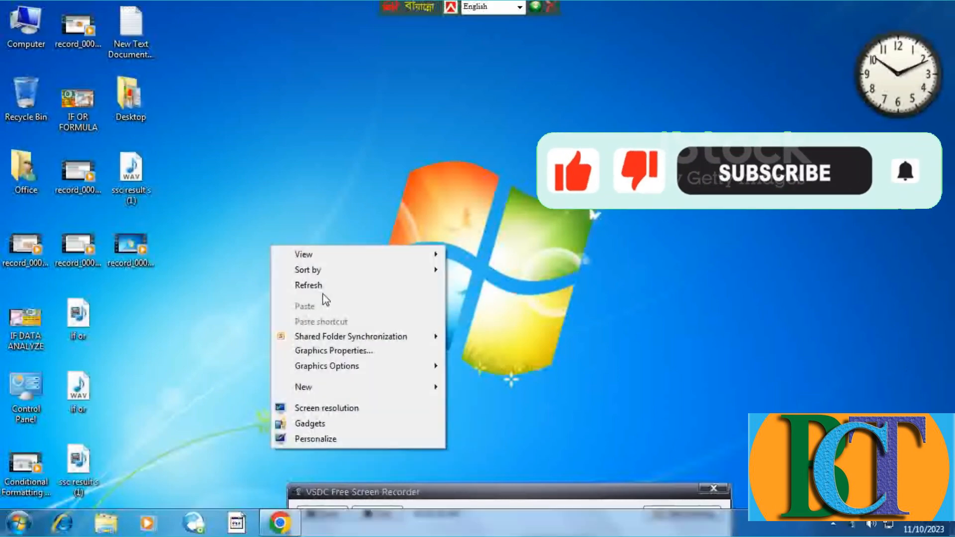
pyautogui.click(318, 286)
pyautogui.rightClick(272, 257)
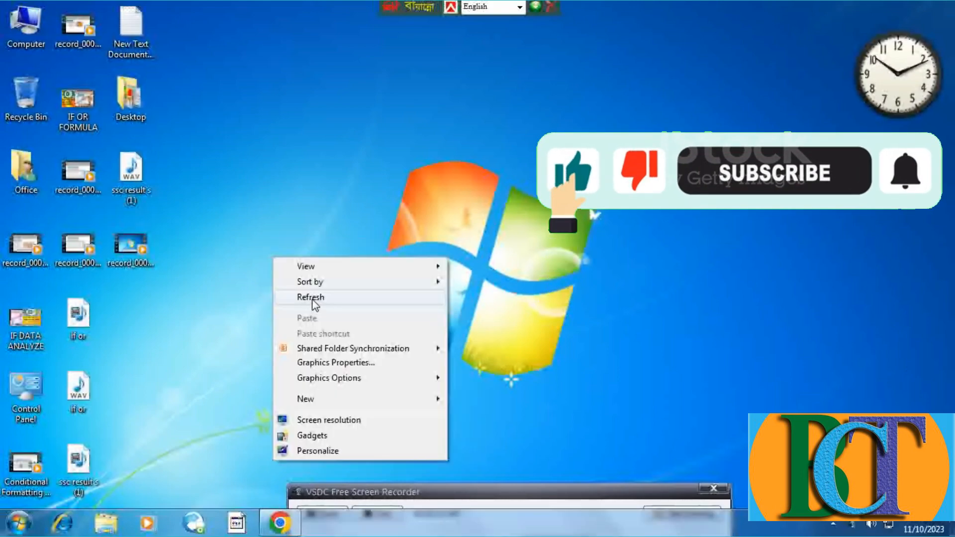
pyautogui.click(312, 303)
pyautogui.rightClick(258, 249)
pyautogui.click(291, 291)
pyautogui.rightClick(264, 267)
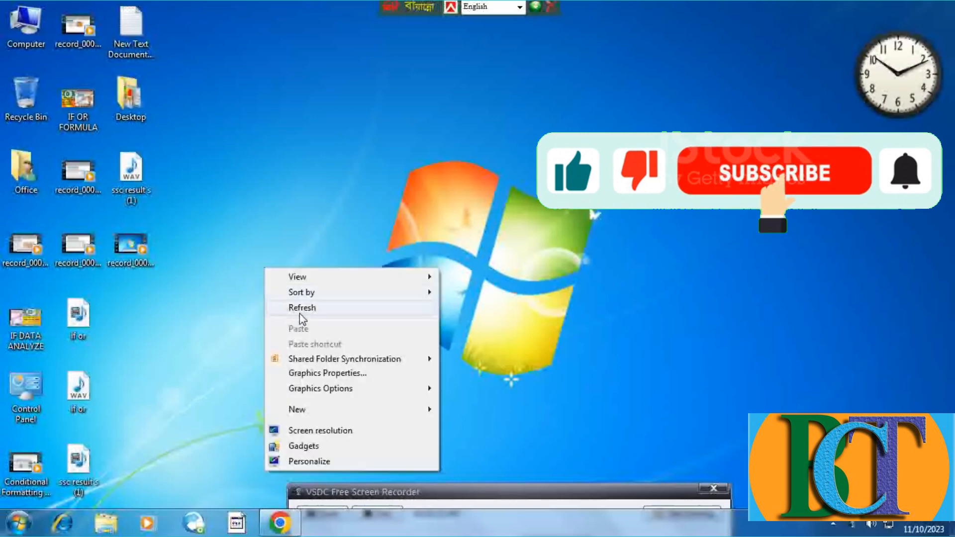
pyautogui.click(300, 310)
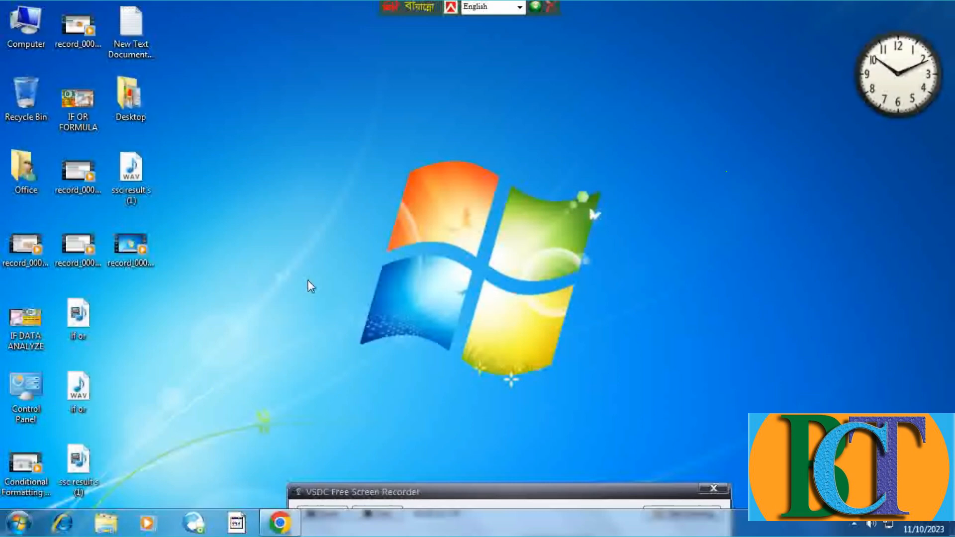
pyautogui.rightClick(294, 191)
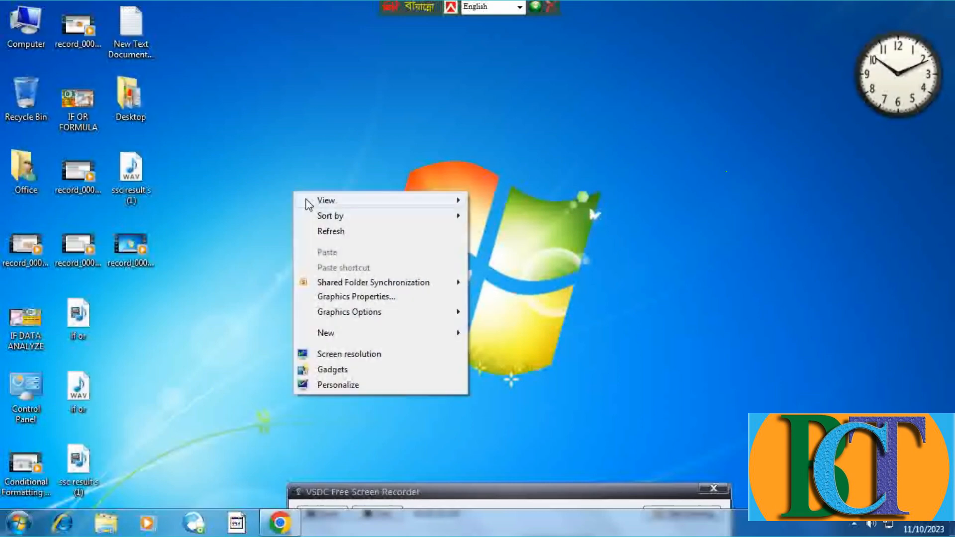
pyautogui.click(329, 230)
pyautogui.rightClick(317, 219)
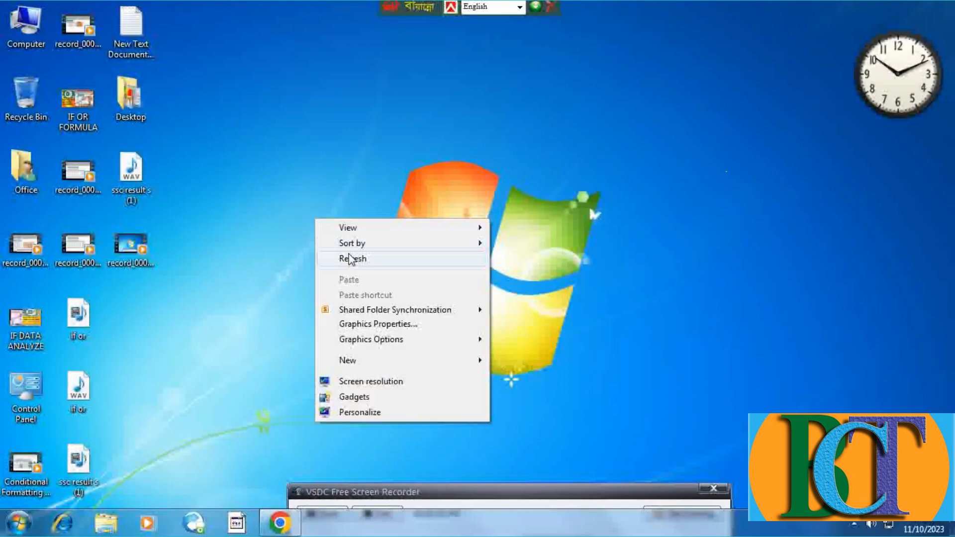
pyautogui.click(351, 260)
pyautogui.rightClick(291, 221)
pyautogui.click(330, 259)
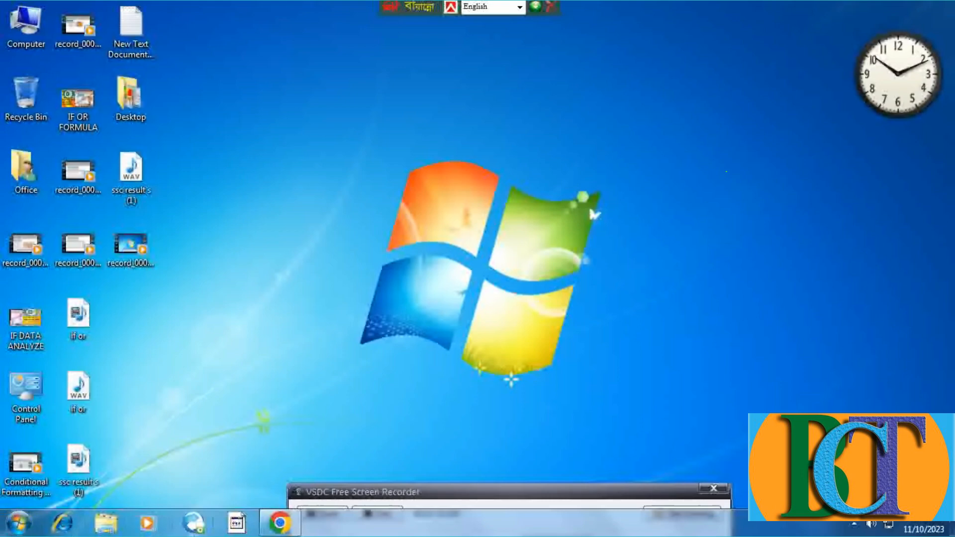
# - Start Microsoft Excel 2010 with a blank workbook and move the floating language bar clear of the workbook title
pyautogui.click(20, 525)
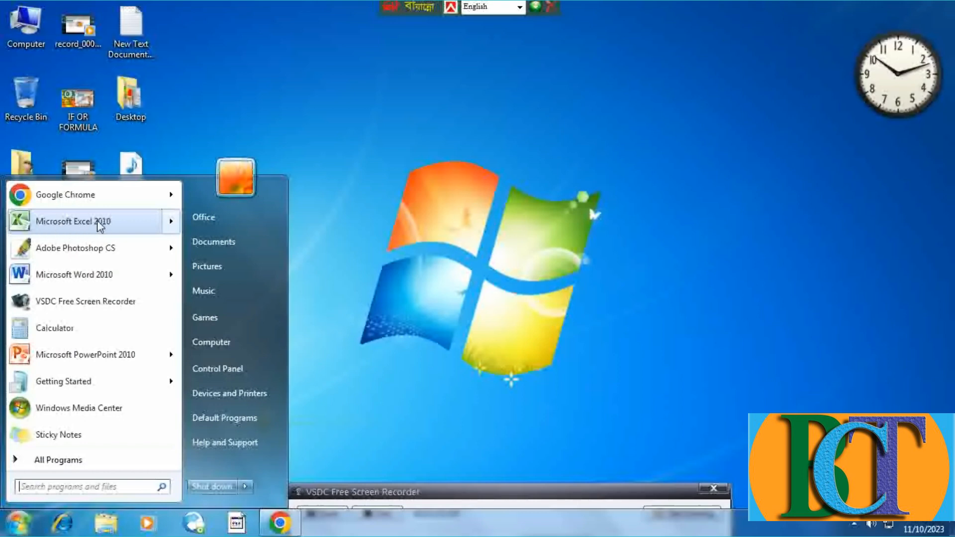
pyautogui.moveTo(40, 224)
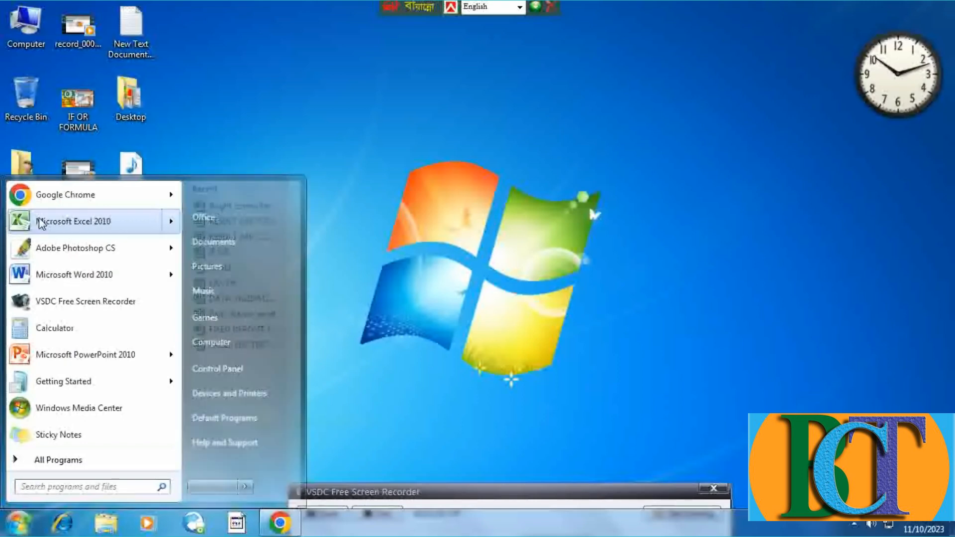
pyautogui.click(42, 222)
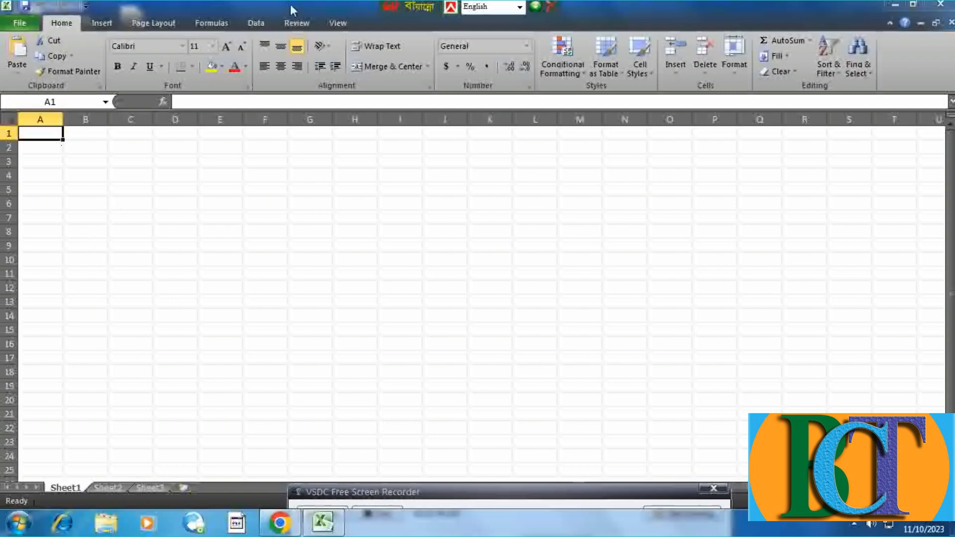
pyautogui.moveTo(425, 7); pyautogui.dragTo(635, 7)
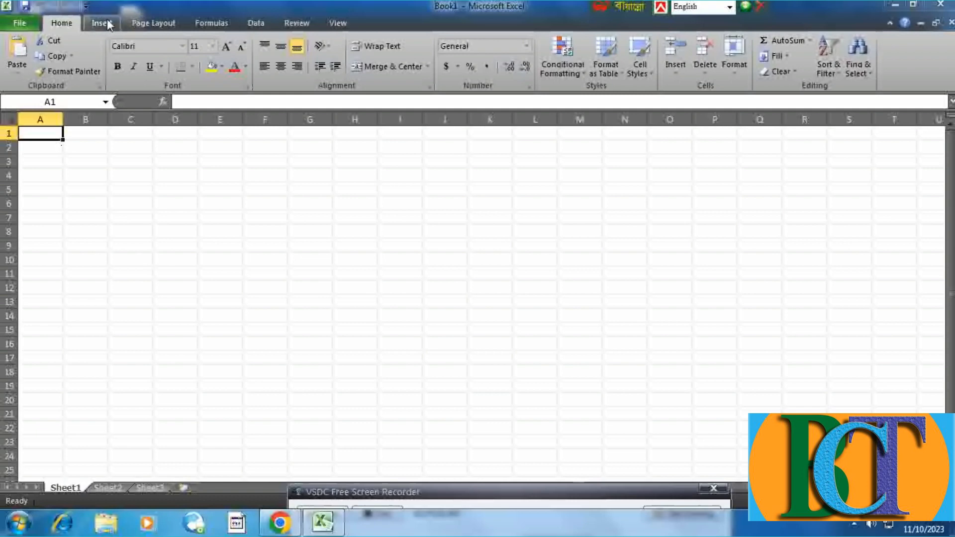
# - Look over the workbook's file commands and the recent workbooks, and return to the empty sheet
pyautogui.click(19, 24)
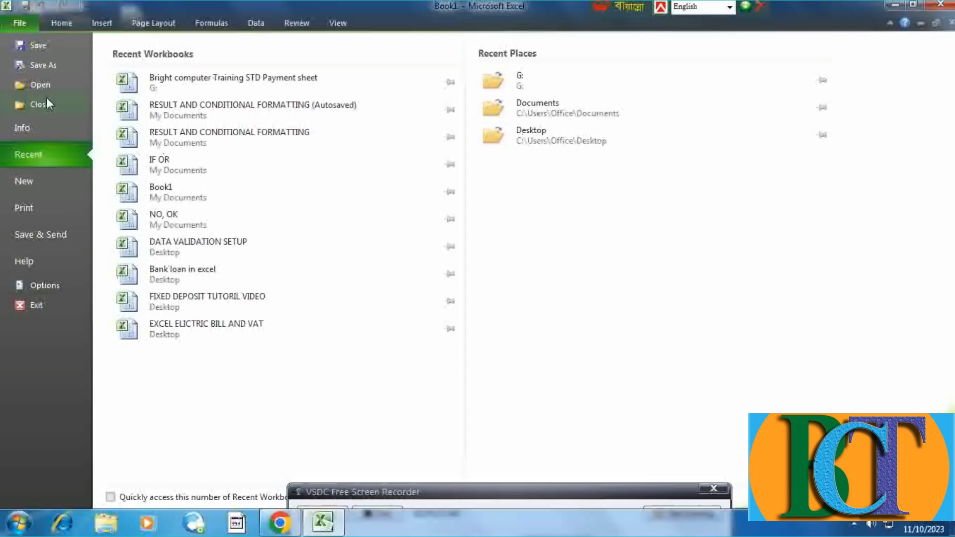
pyautogui.click(19, 25)
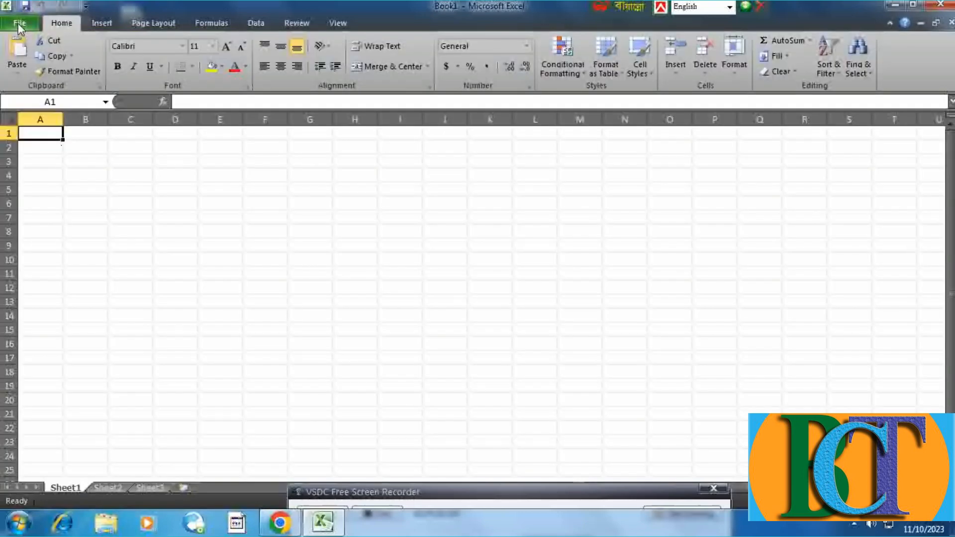
pyautogui.click(19, 25)
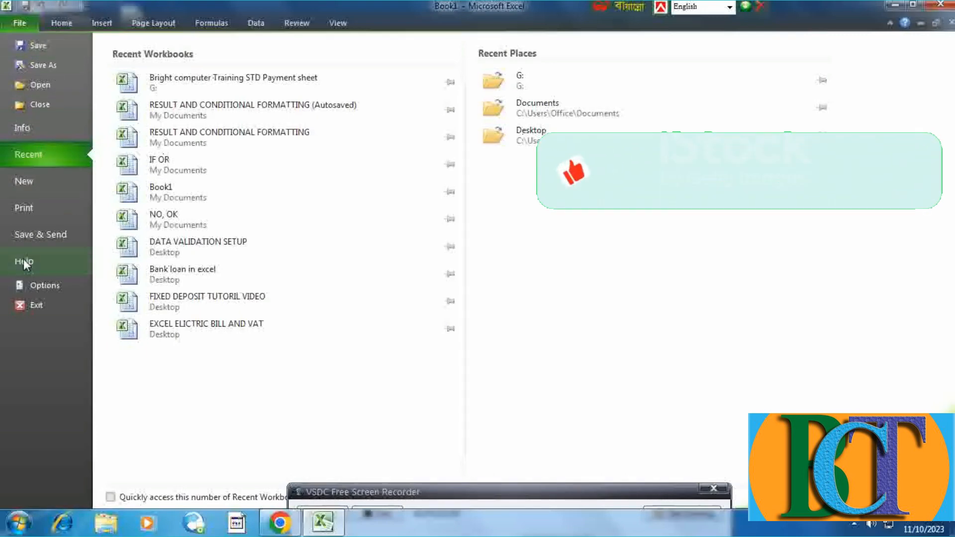
pyautogui.click(56, 25)
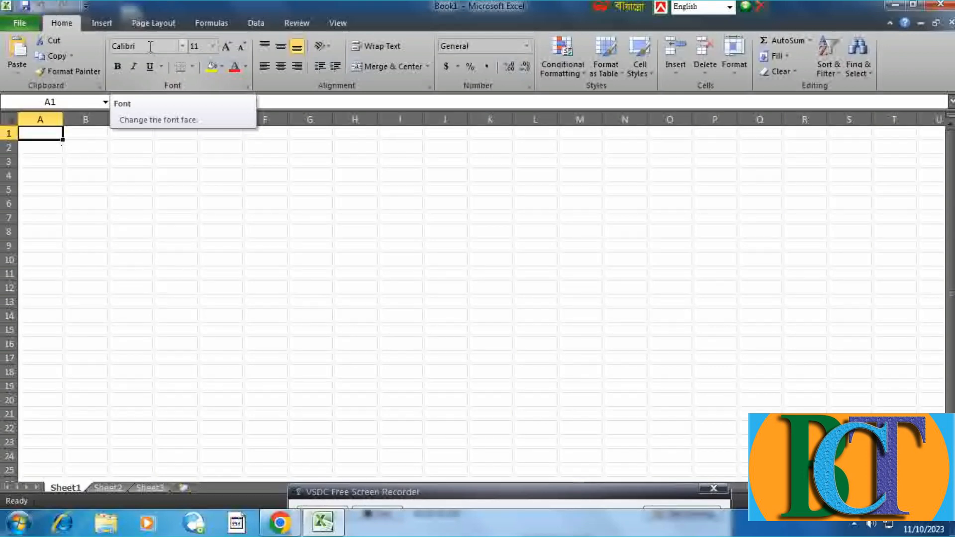
# - Look through the available font sizes and font faces for cell A1 and keep the current font
pyautogui.click(213, 48)
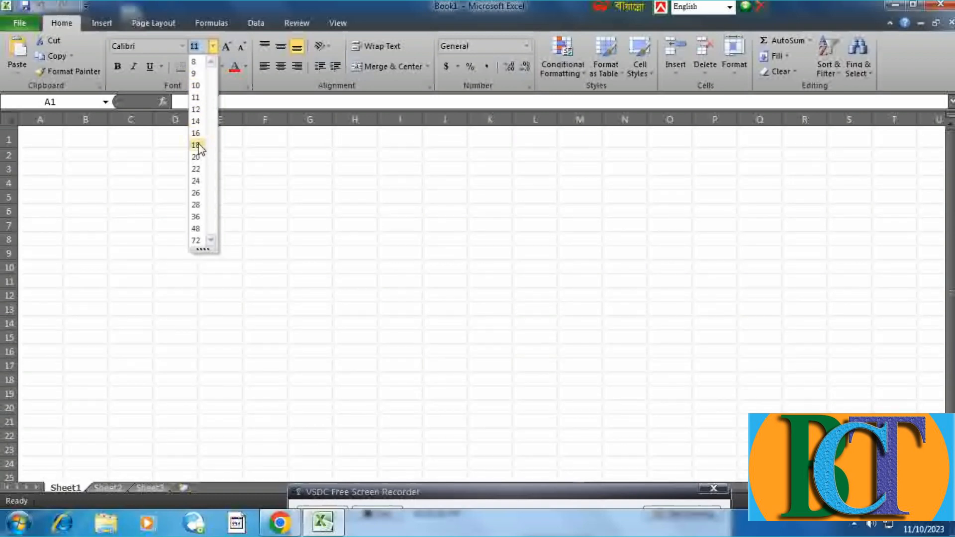
pyautogui.click(183, 46)
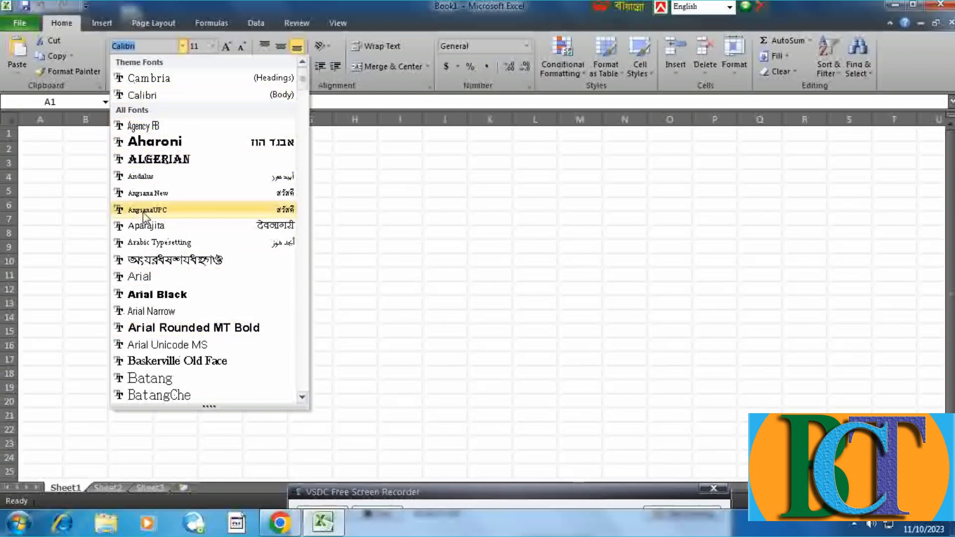
pyautogui.click(183, 45)
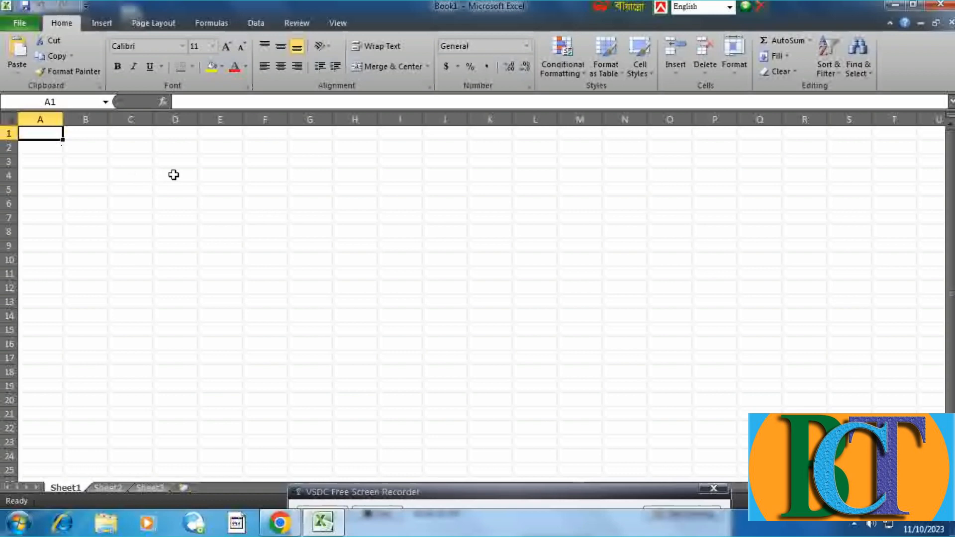
# - Enter the uppercase text RIBAN in cell D4
pyautogui.click(173, 174)
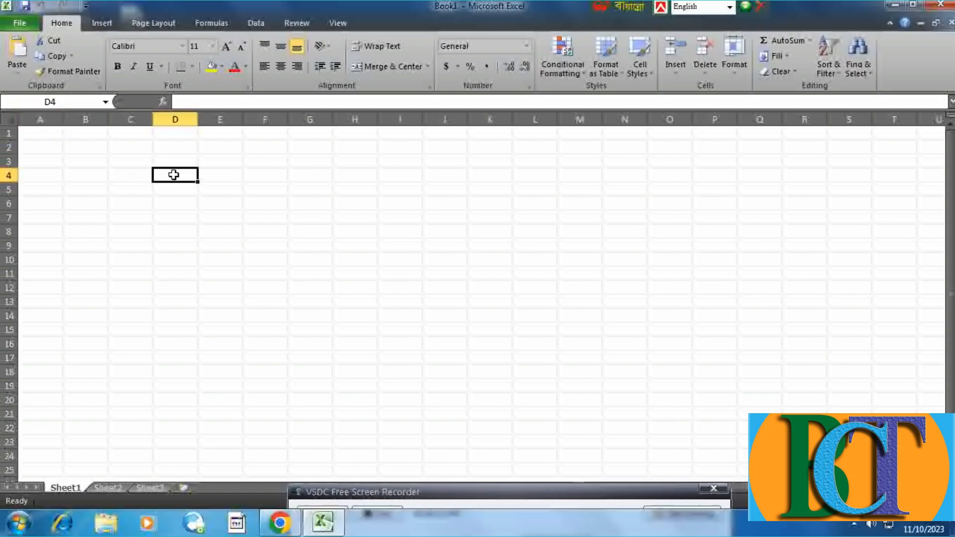
pyautogui.write('ri')
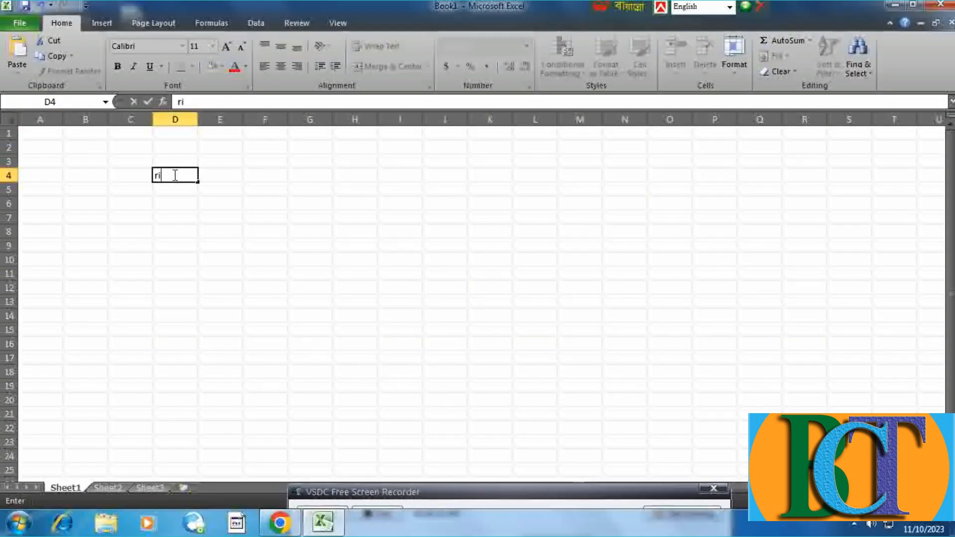
pyautogui.write('RIA')
pyautogui.press('BackSpace')
pyautogui.write('BAN')
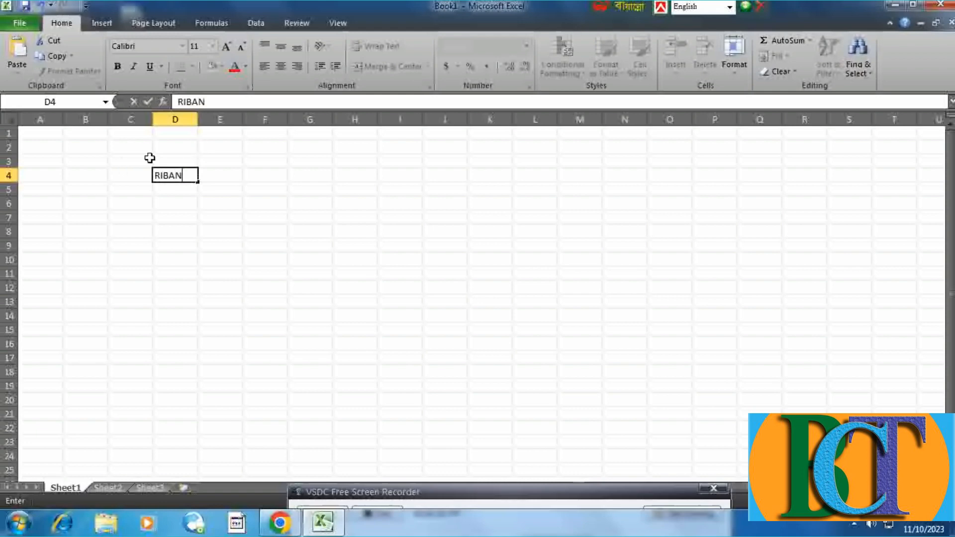
pyautogui.click(223, 202)
# - Try bold formatting on the text in cell D4 twice, removing it each time
pyautogui.click(164, 174)
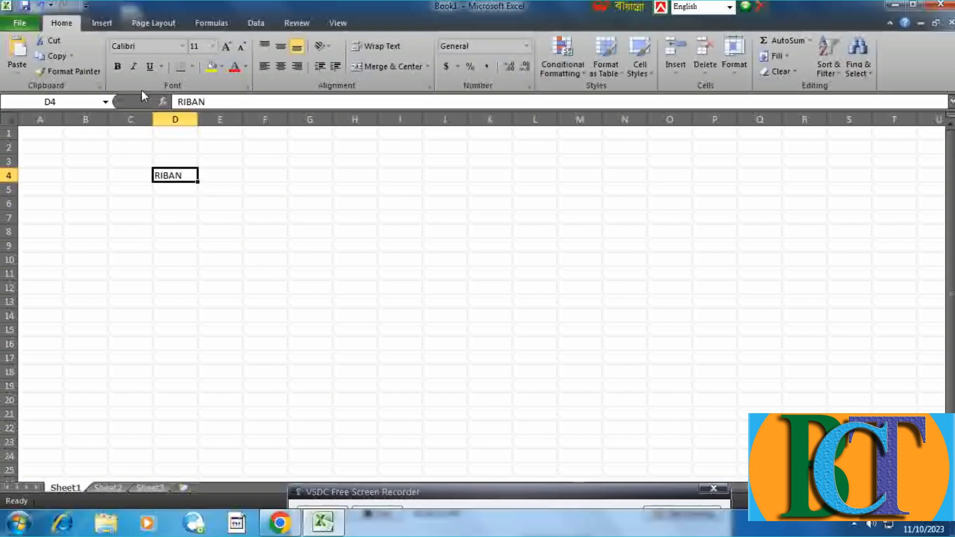
pyautogui.click(119, 68)
pyautogui.scroll(6, 472, 299)
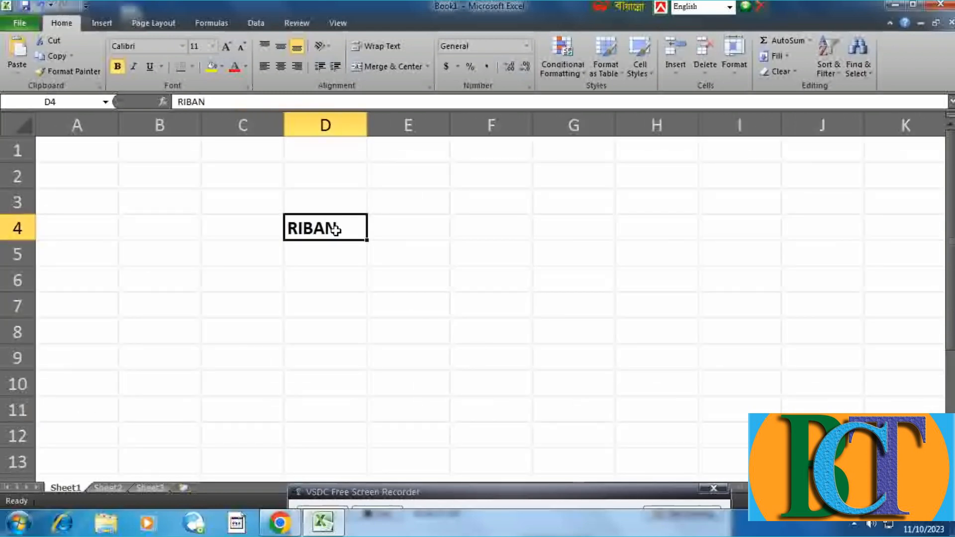
pyautogui.click(117, 67)
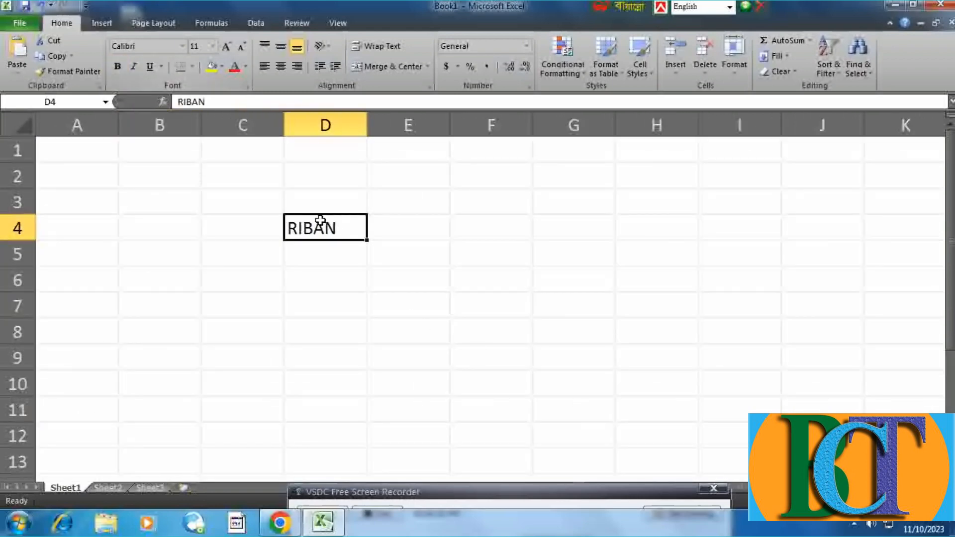
pyautogui.click(118, 67)
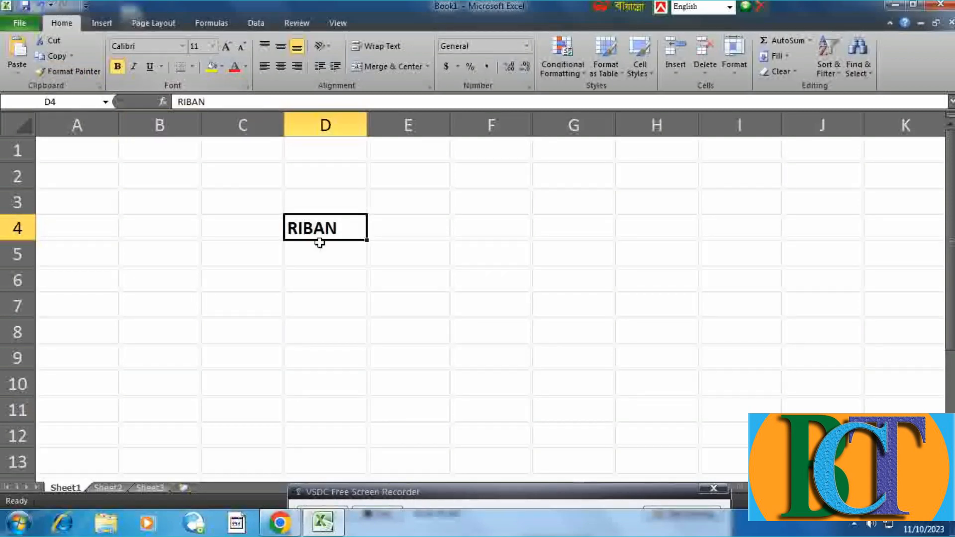
pyautogui.click(117, 67)
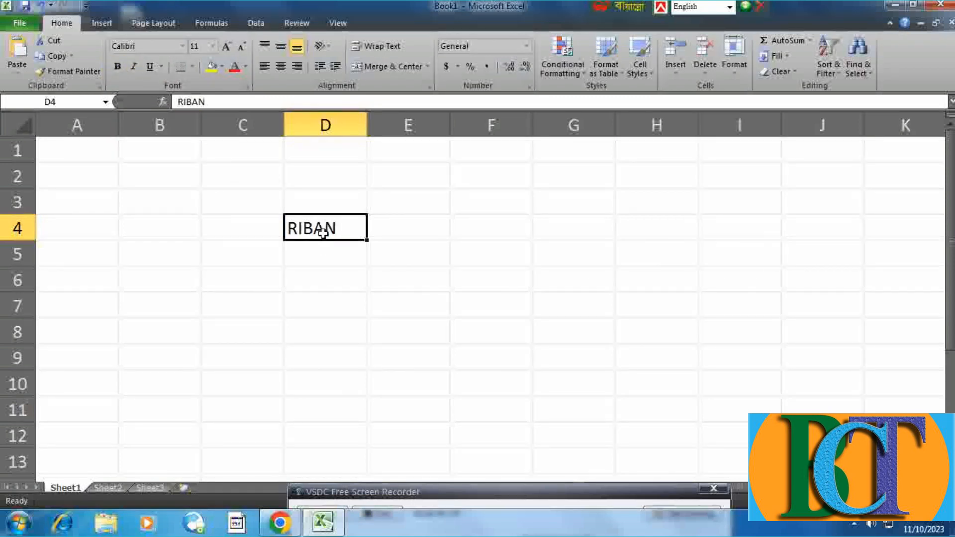
# - Try italic and underline formatting on the text in cell D4, removing each one again
pyautogui.click(134, 67)
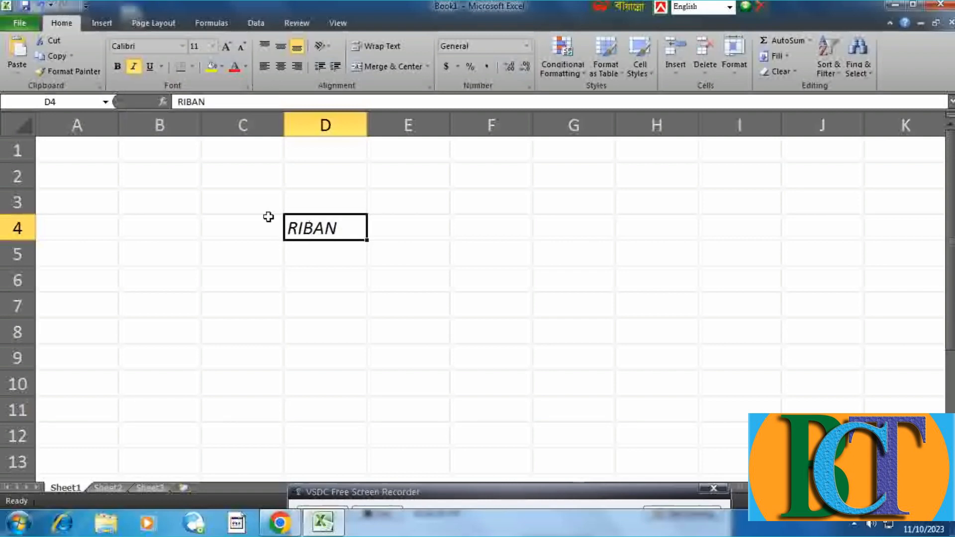
pyautogui.click(138, 71)
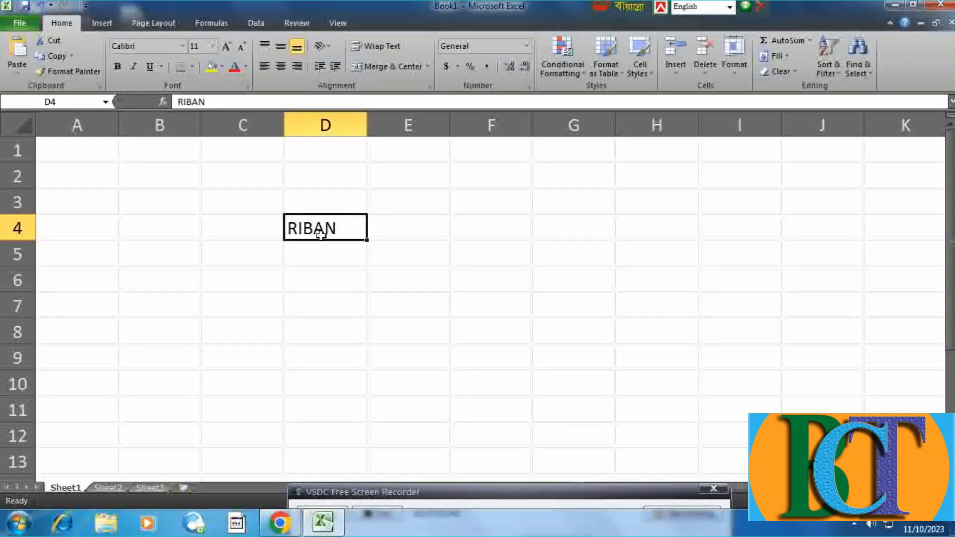
pyautogui.click(150, 66)
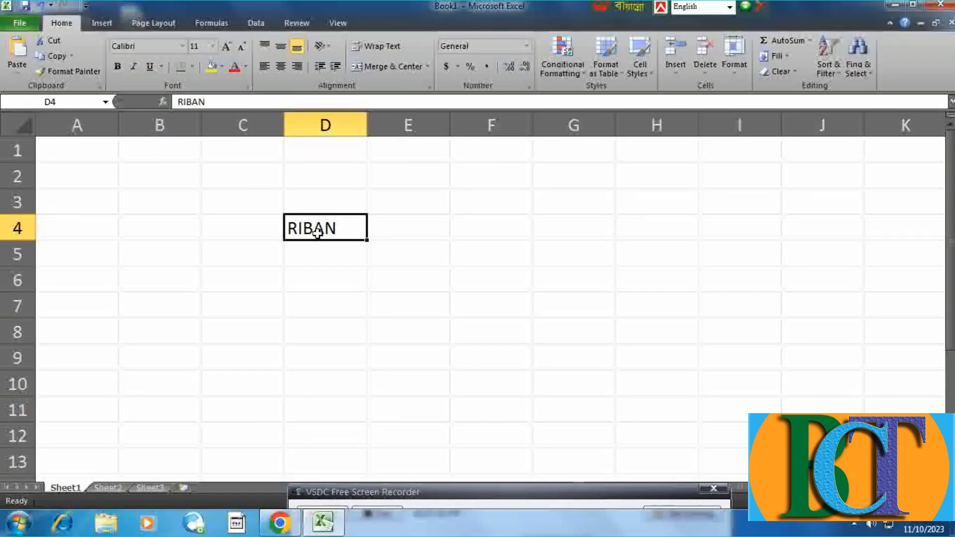
pyautogui.click(150, 70)
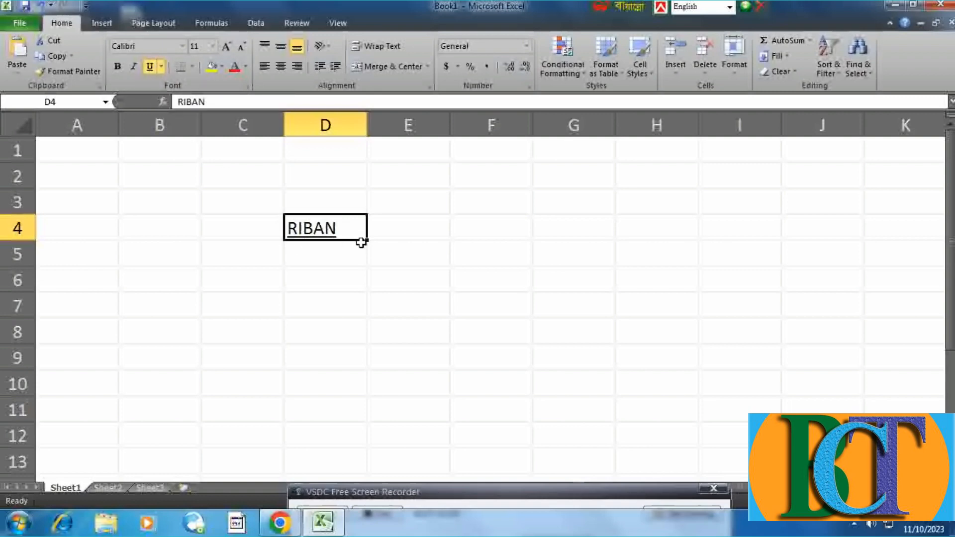
pyautogui.click(149, 70)
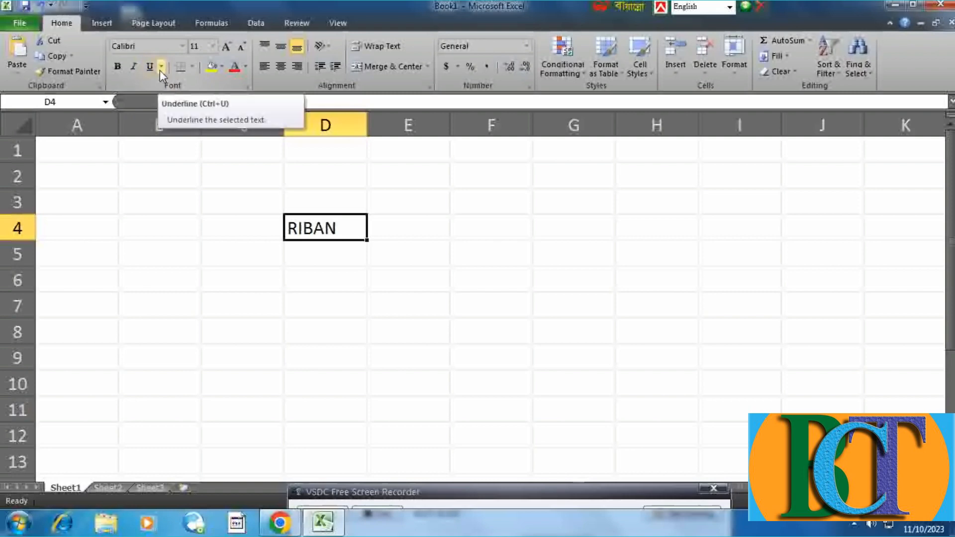
# - Look at the underline styles offered for cell D4 without applying one, and select cell D3
pyautogui.click(161, 67)
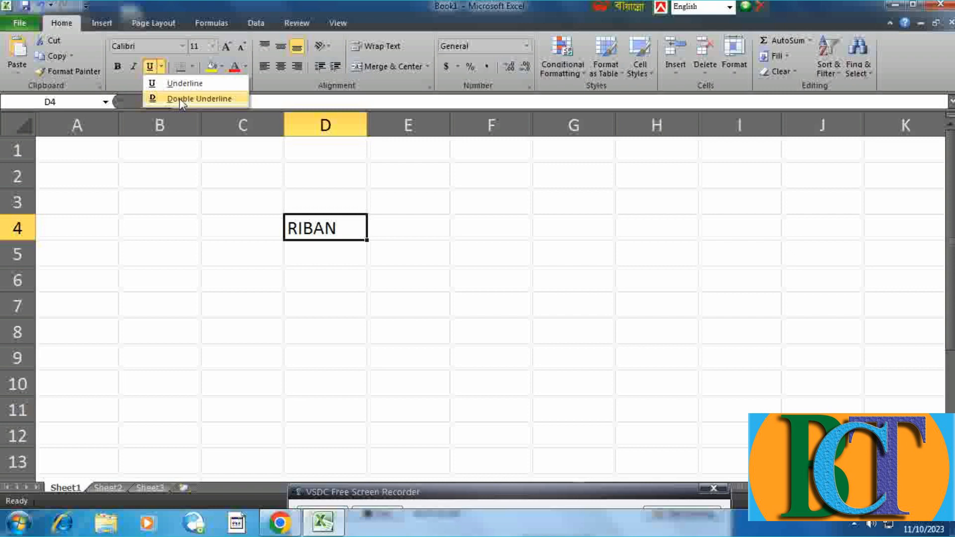
pyautogui.click(160, 67)
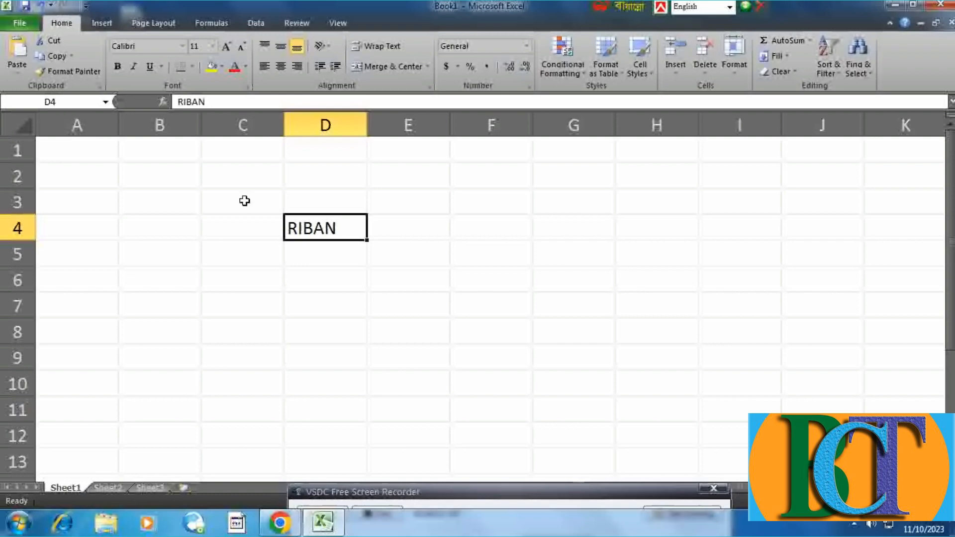
pyautogui.click(323, 198)
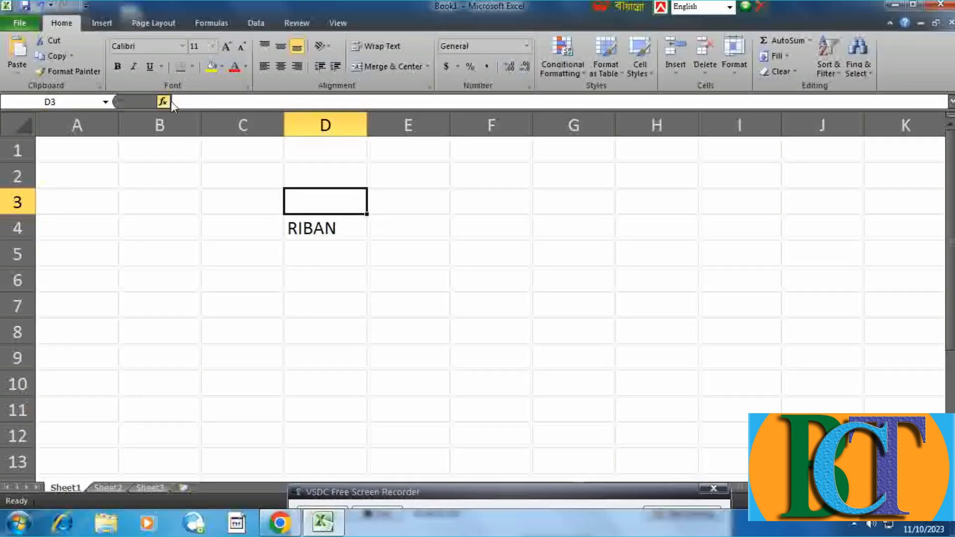
# - Activate the formula bar for cell D3, and select columns A, B, C, D and E one after another
pyautogui.click(184, 102)
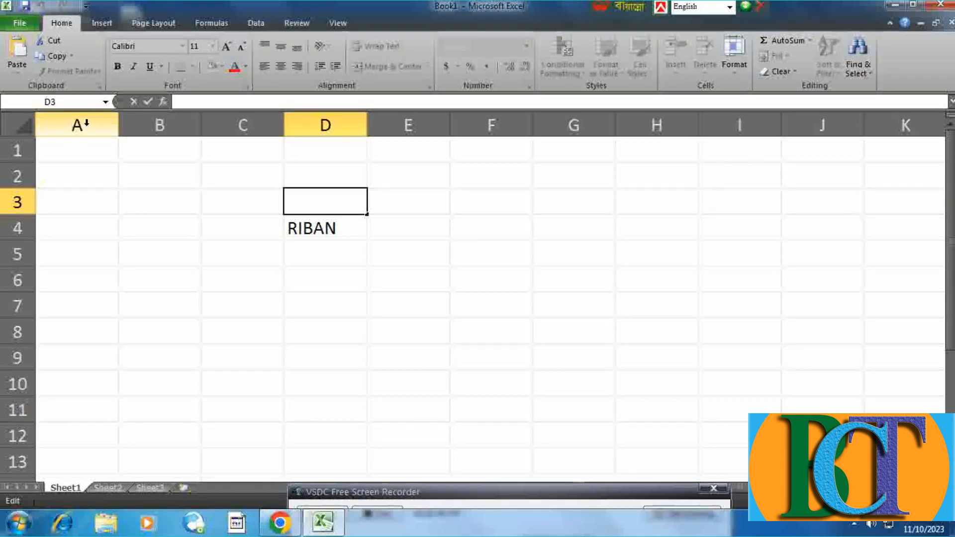
pyautogui.click(87, 124)
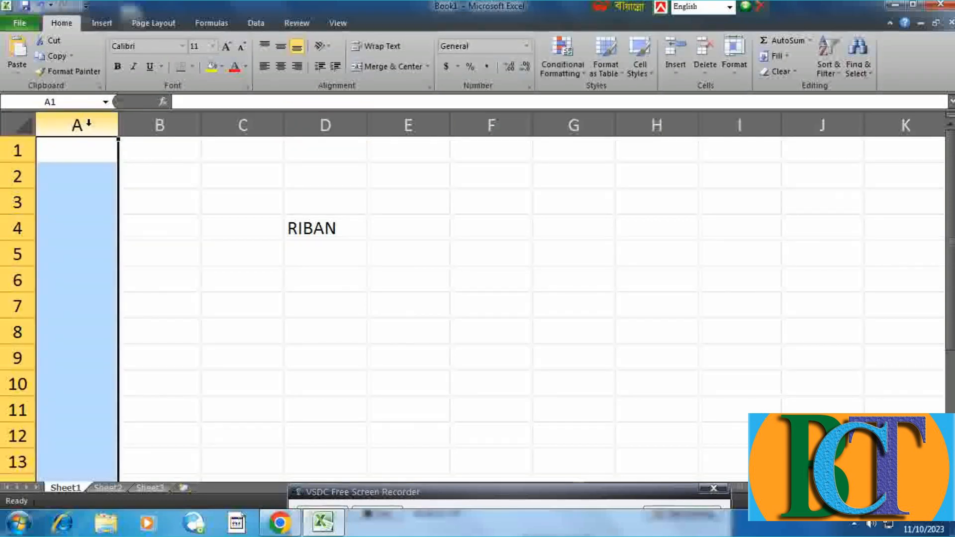
pyautogui.click(172, 124)
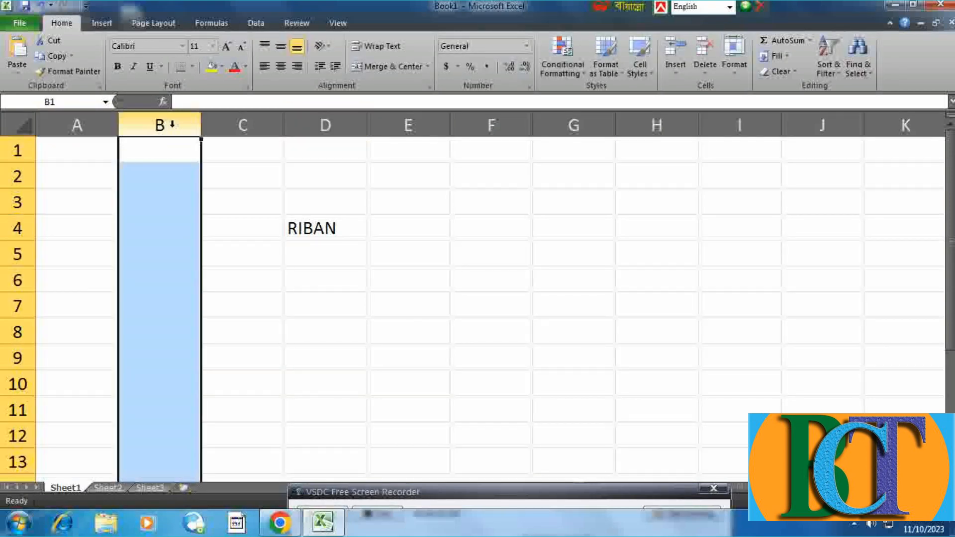
pyautogui.click(241, 124)
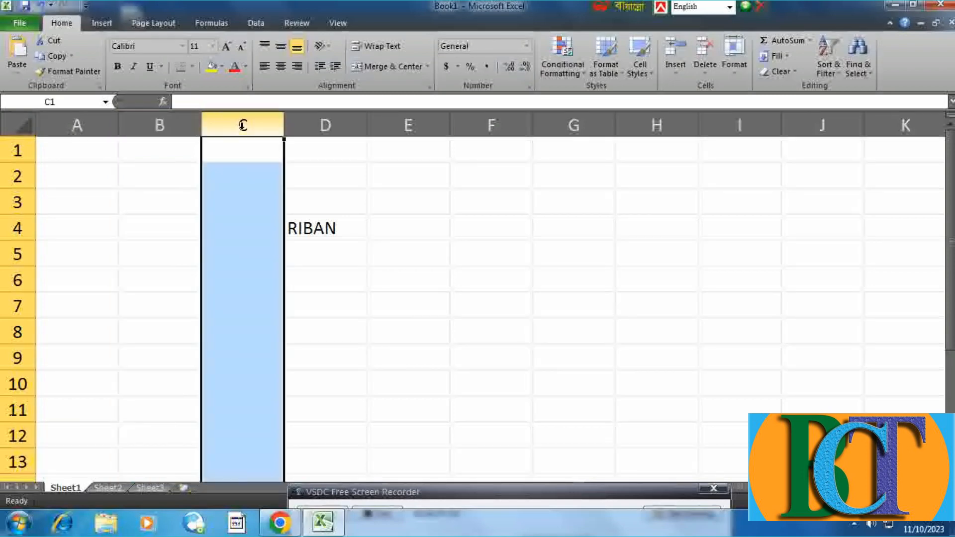
pyautogui.click(325, 124)
pyautogui.click(407, 125)
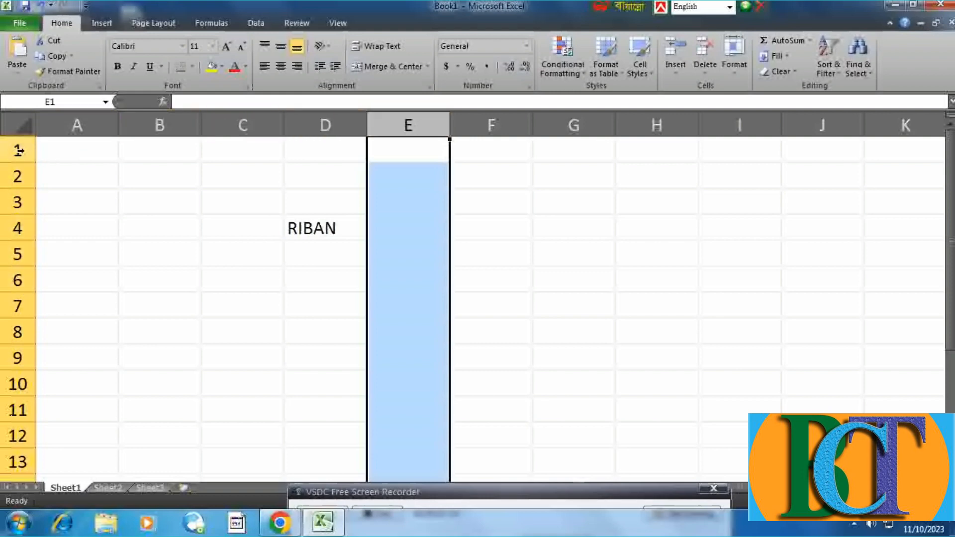
# - Select entire rows 6, 8 and 3 one after another
pyautogui.click(13, 282)
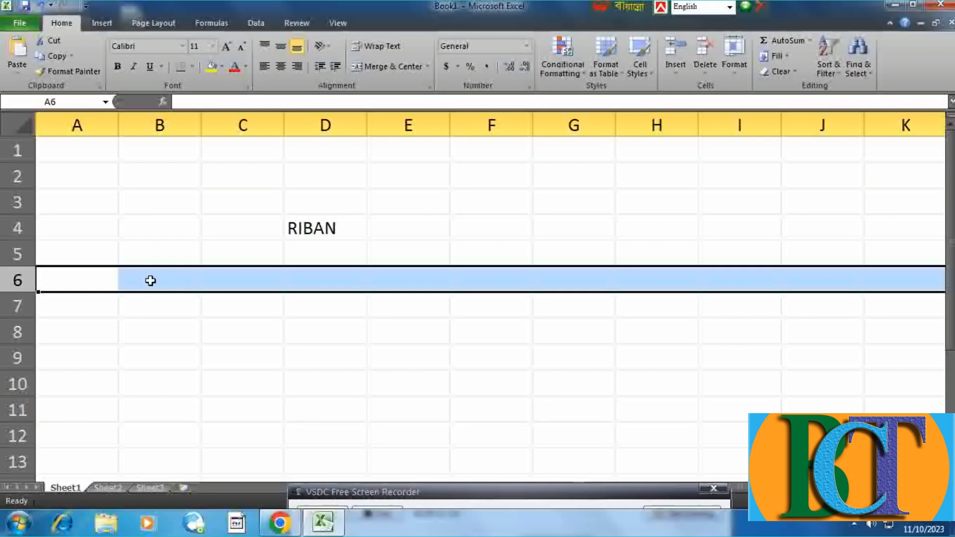
pyautogui.click(12, 331)
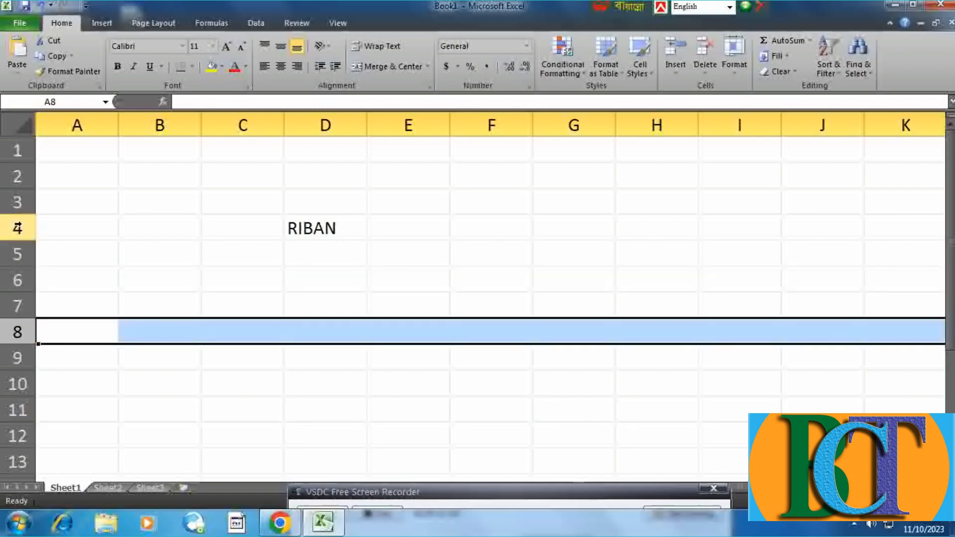
pyautogui.click(17, 201)
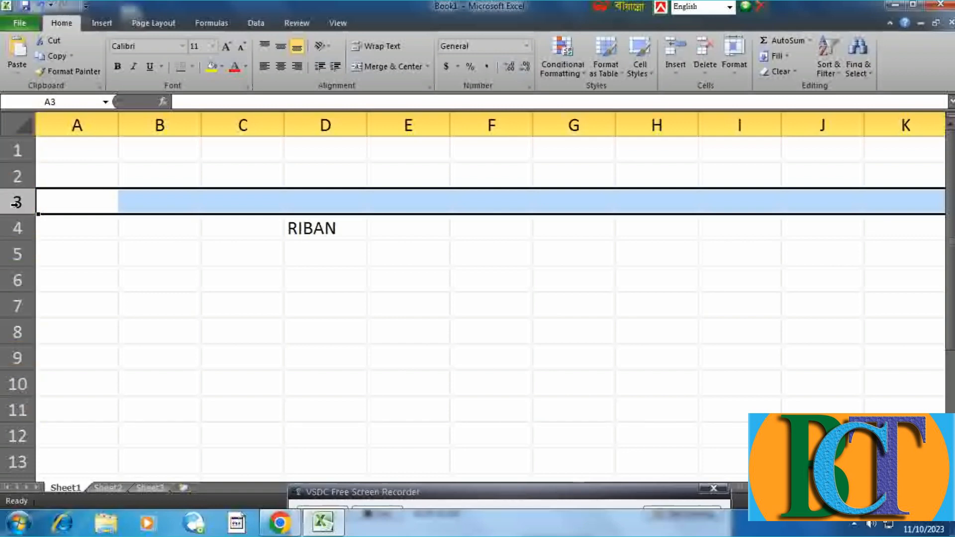
# - Look through the worksheet's rows down to about row 70 and return to row 1
pyautogui.scroll(-1, 64, 297)
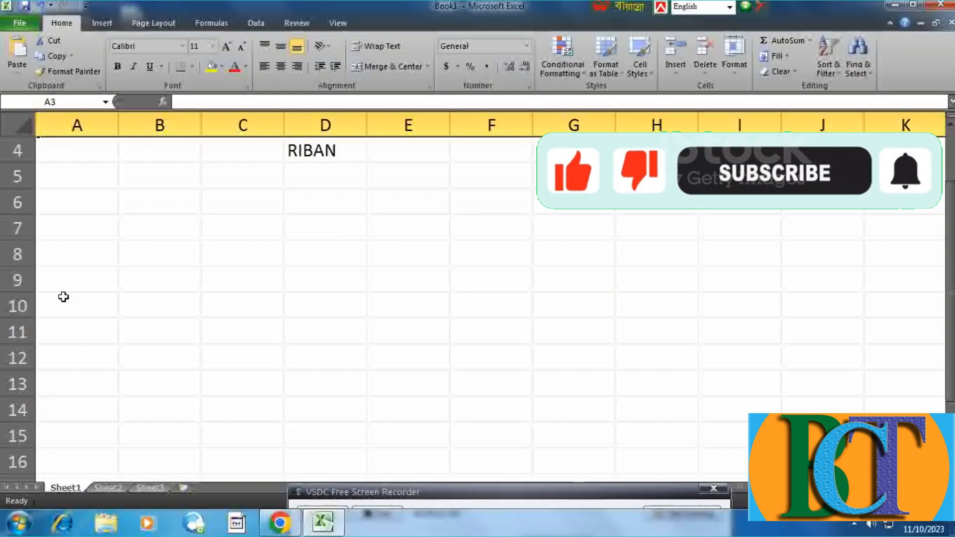
pyautogui.scroll(-16, 64, 297)
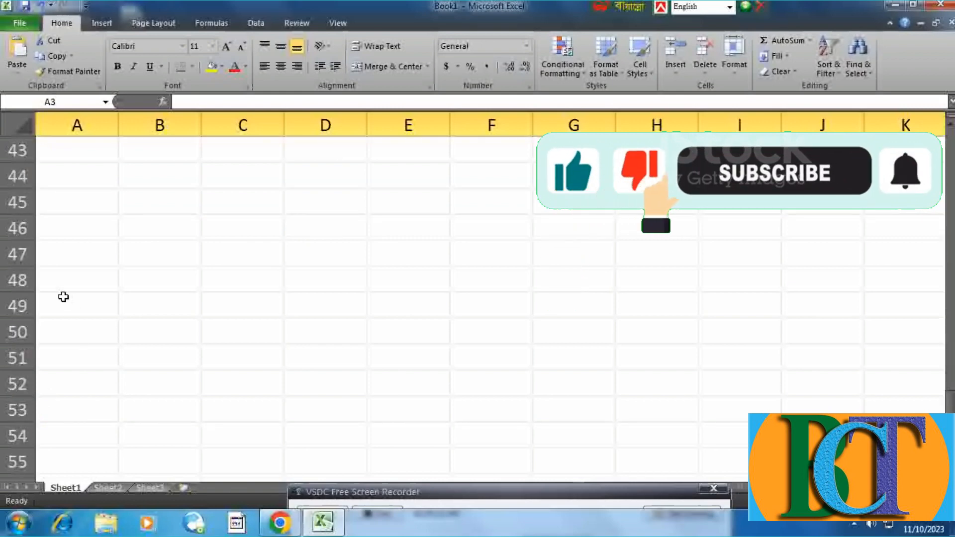
pyautogui.scroll(-2, 83, 335)
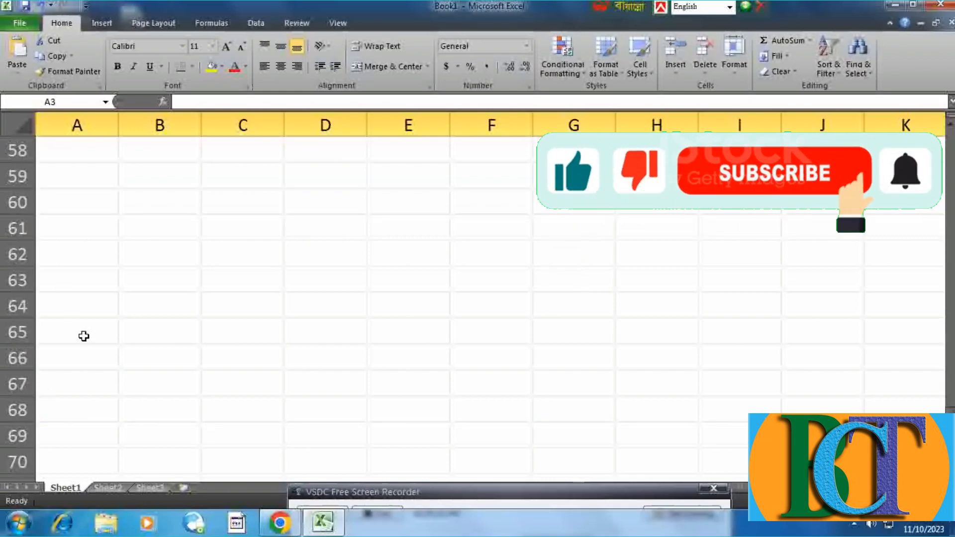
pyautogui.scroll(1, 83, 336)
pyautogui.scroll(12, 83, 336)
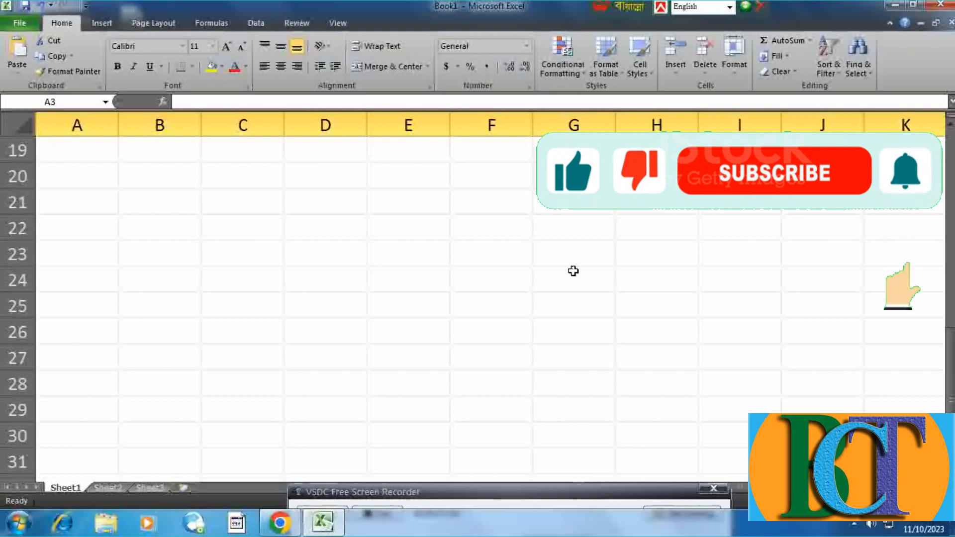
pyautogui.scroll(5, 439, 264)
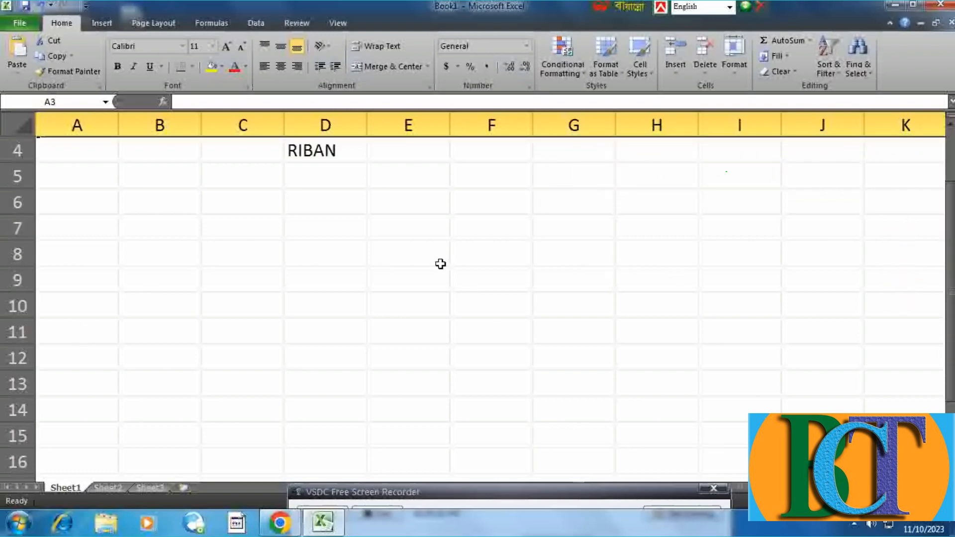
pyautogui.scroll(1, 144, 164)
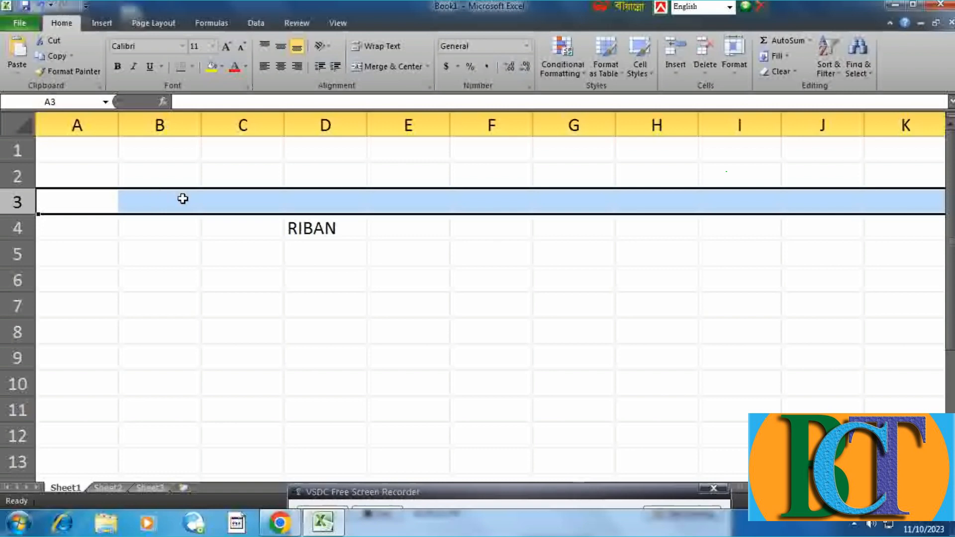
# - Delete the text in cell D4 and select cell C4
pyautogui.click(324, 230)
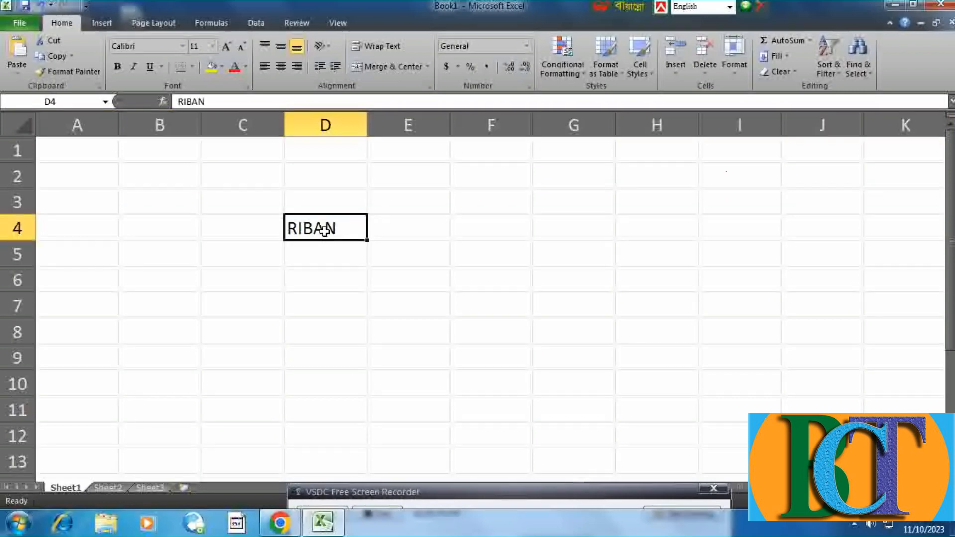
pyautogui.press('Delete')
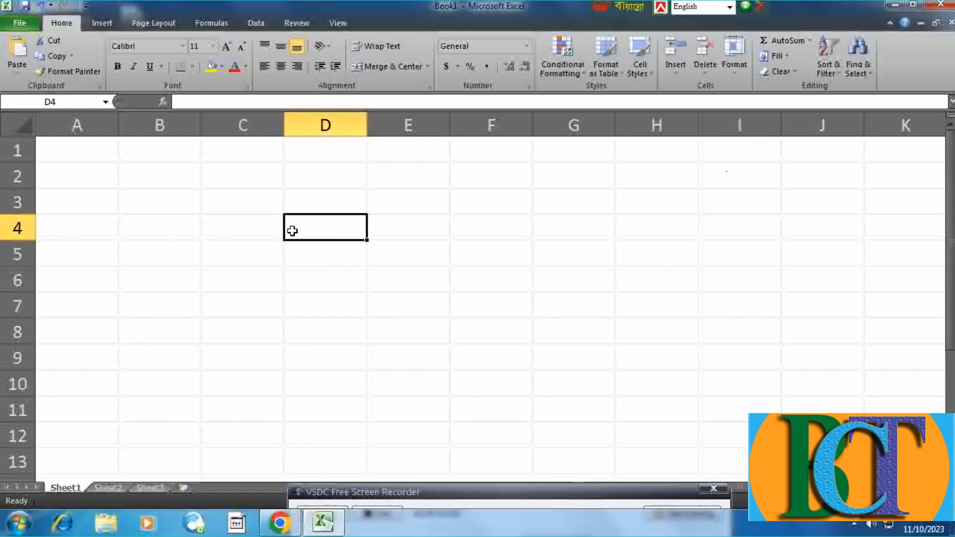
pyautogui.click(256, 229)
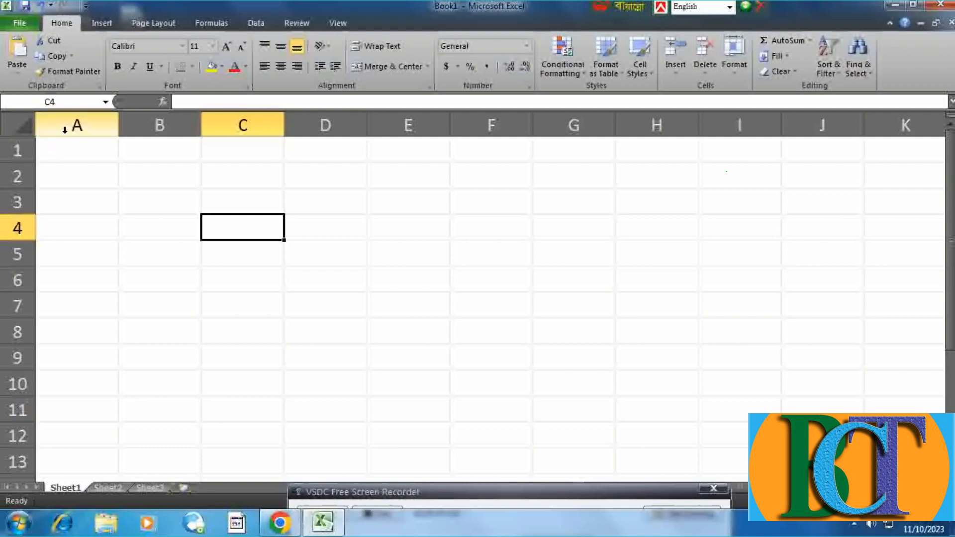
# - Select column B, row 5 and the single cell C3 in turn
pyautogui.click(162, 125)
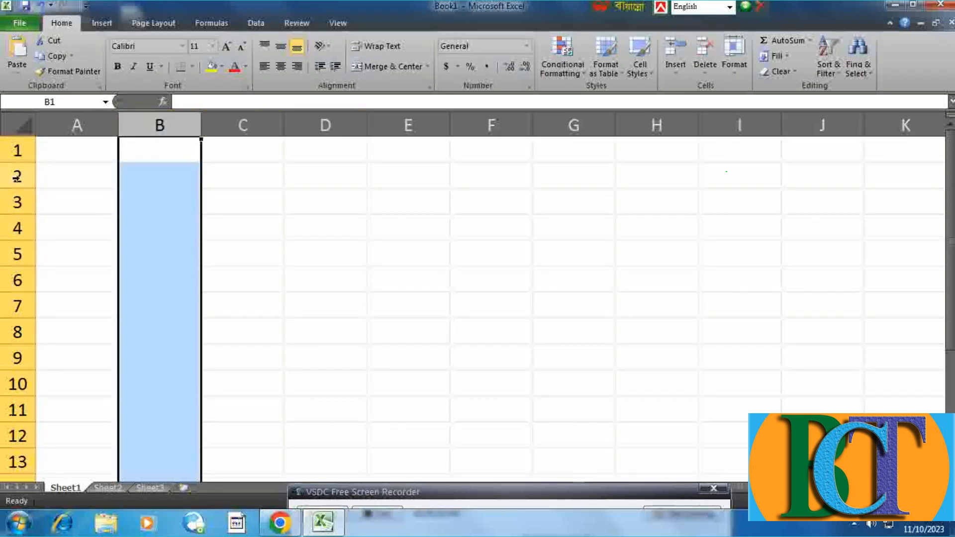
pyautogui.click(17, 254)
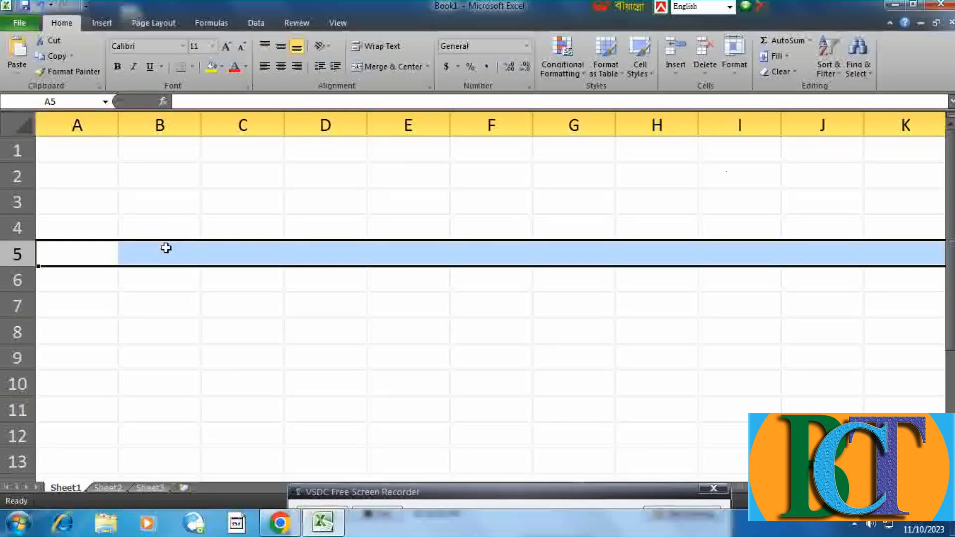
pyautogui.click(210, 203)
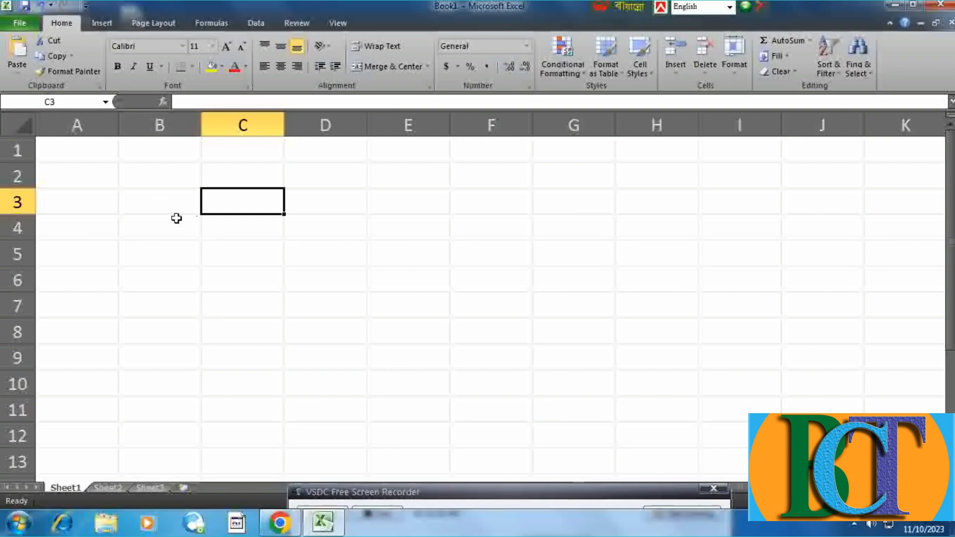
# - Select individual cells of row 3 between A3 and E3 in turn, finishing on D3
pyautogui.click(160, 202)
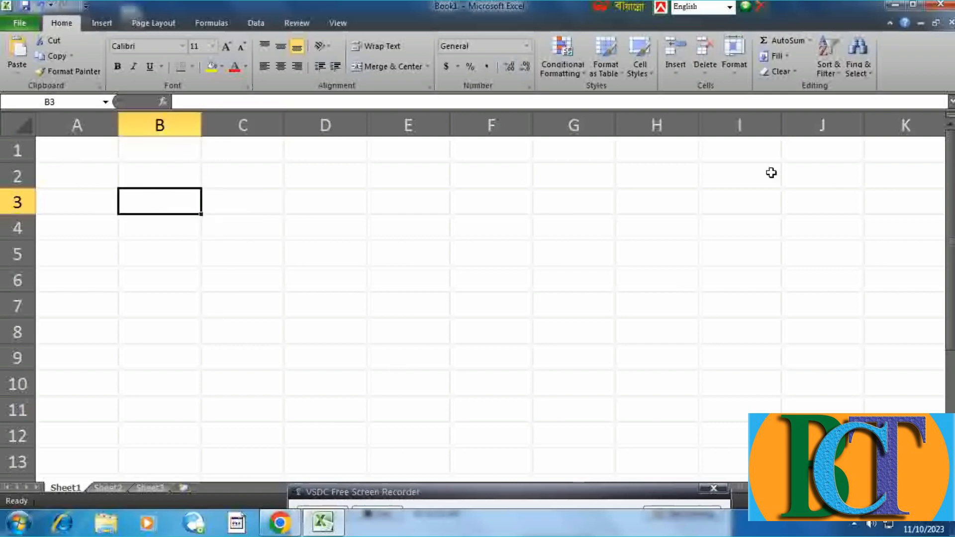
pyautogui.click(245, 205)
pyautogui.click(166, 203)
pyautogui.click(234, 202)
pyautogui.click(317, 204)
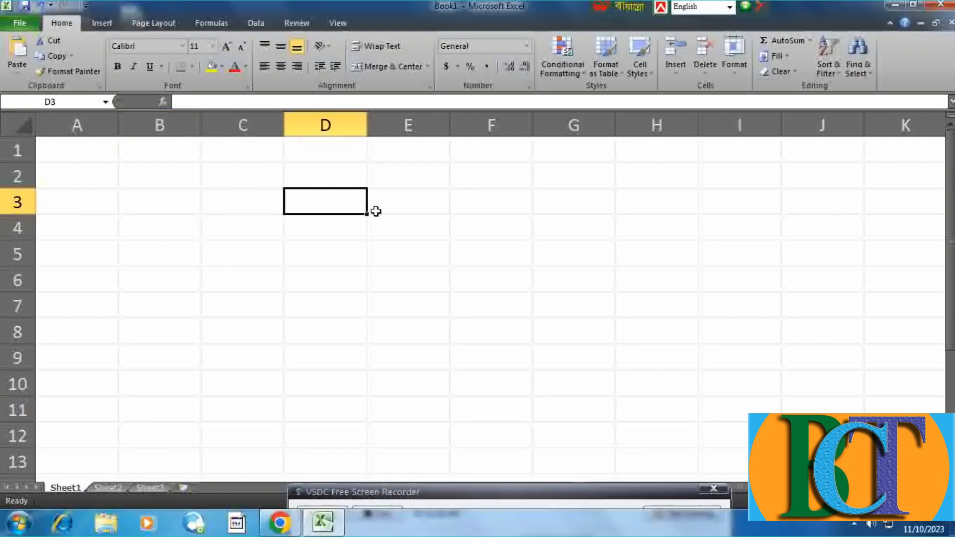
pyautogui.click(397, 206)
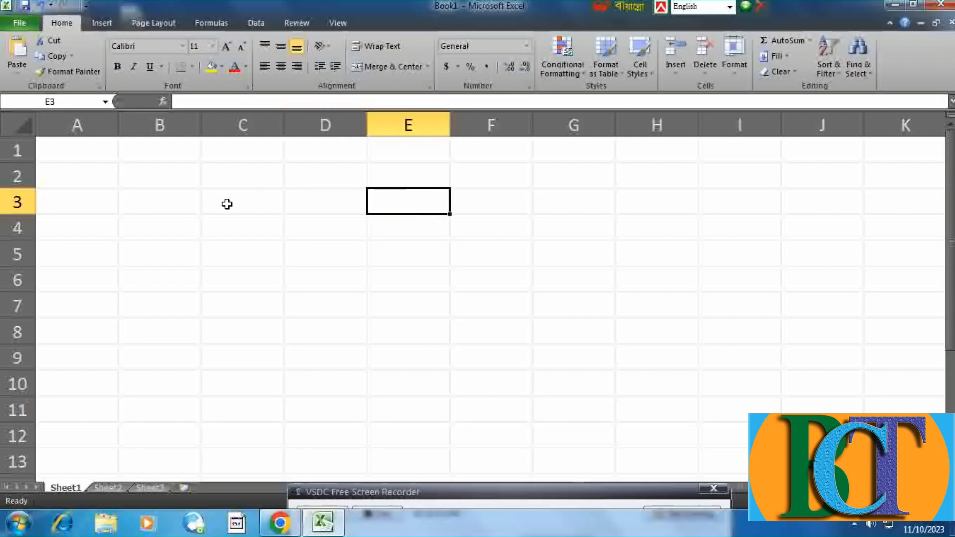
pyautogui.click(211, 202)
pyautogui.click(158, 203)
pyautogui.click(233, 199)
pyautogui.click(329, 204)
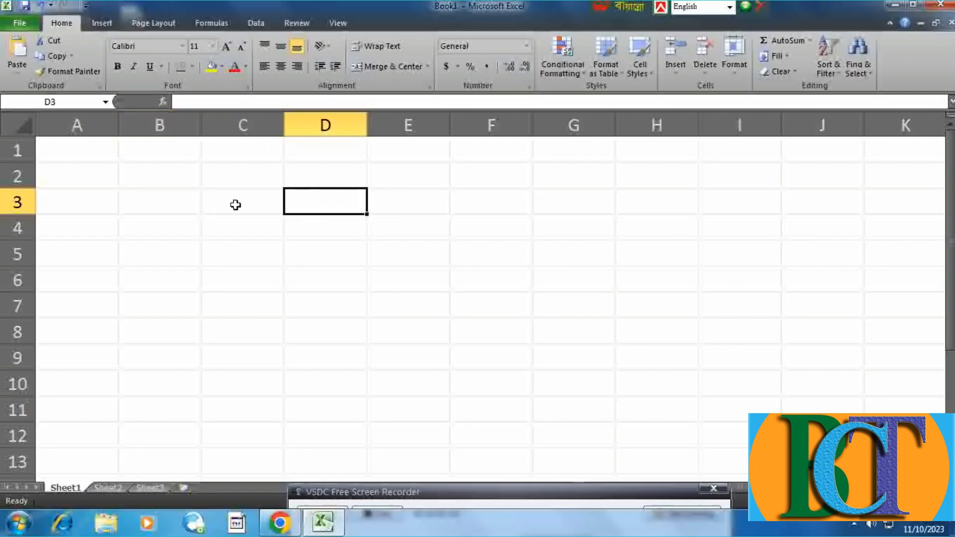
pyautogui.click(231, 205)
pyautogui.click(324, 195)
pyautogui.click(243, 201)
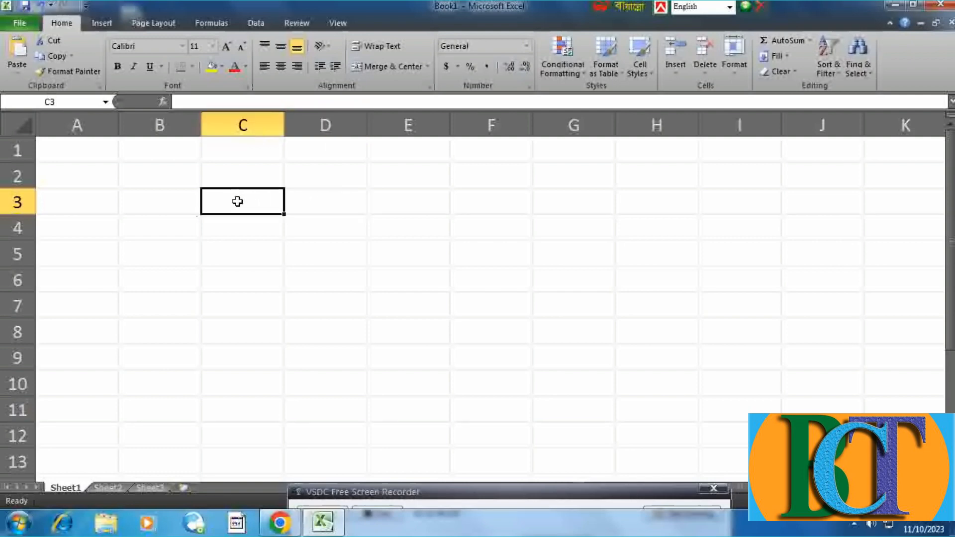
pyautogui.click(161, 200)
pyautogui.click(86, 198)
pyautogui.click(153, 200)
pyautogui.click(210, 197)
pyautogui.click(311, 196)
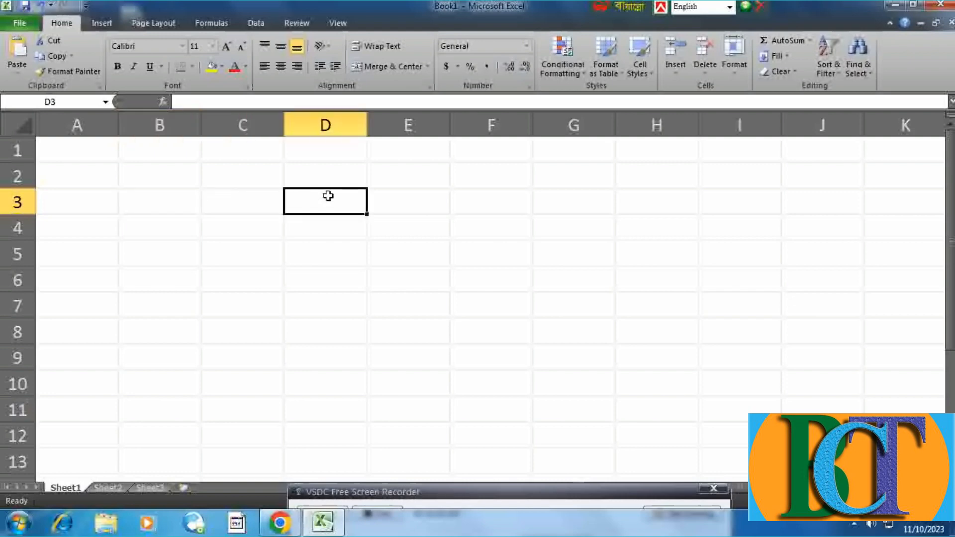
# - Select the cell range B3:D5, and clear that selection by selecting cell D8
pyautogui.click(163, 207)
pyautogui.moveTo(194, 209); pyautogui.dragTo(334, 248)
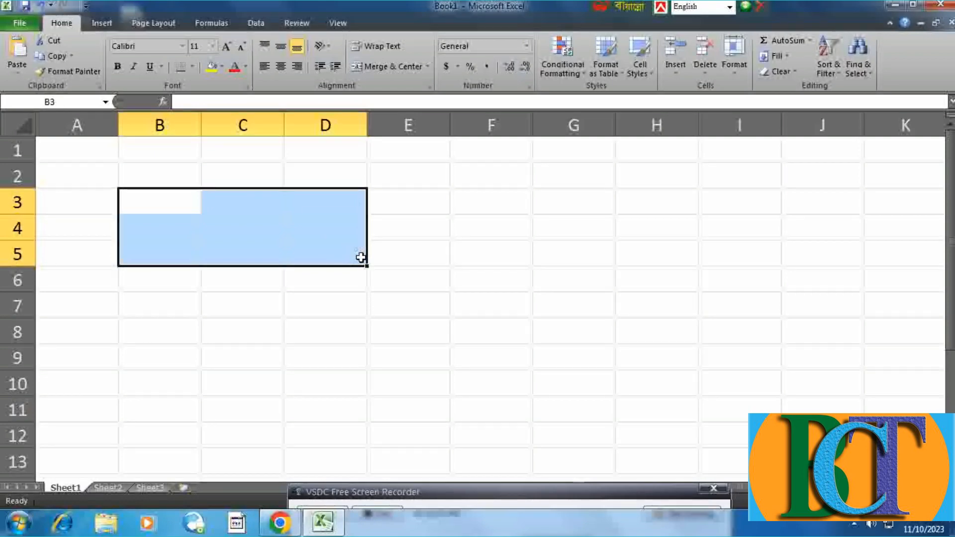
pyautogui.click(311, 322)
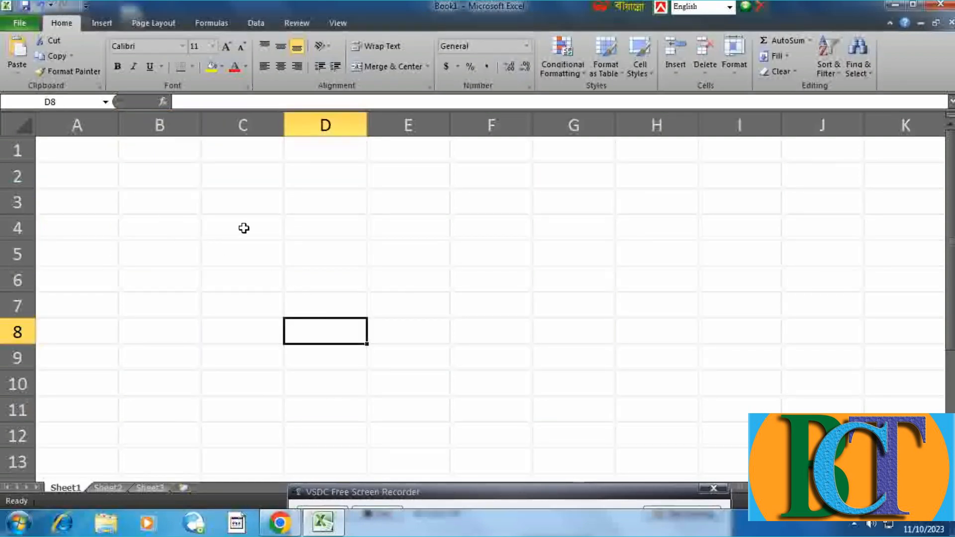
# - Merge and center cells B4 and C4, and compare the merged cell with the separate cells B5 and C5 below
pyautogui.moveTo(154, 228); pyautogui.dragTo(232, 230)
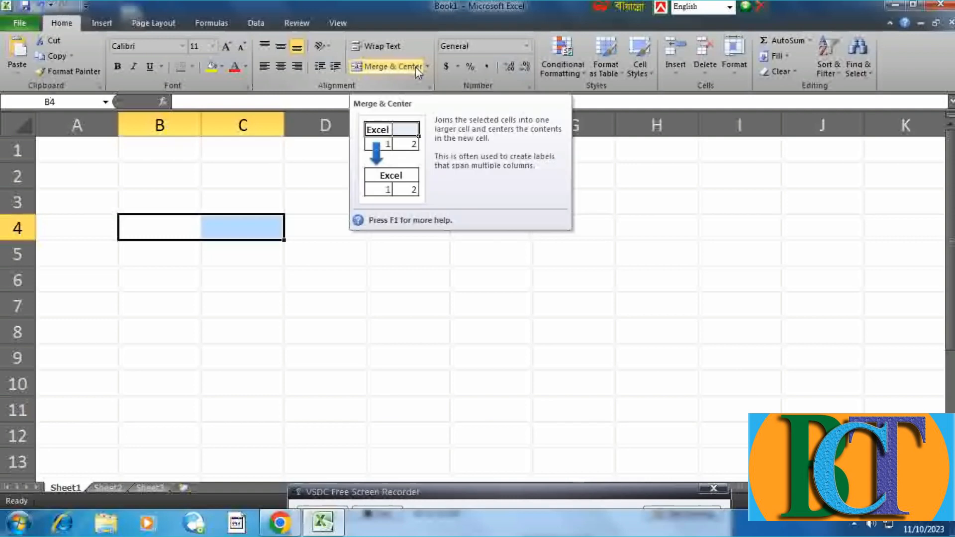
pyautogui.click(390, 65)
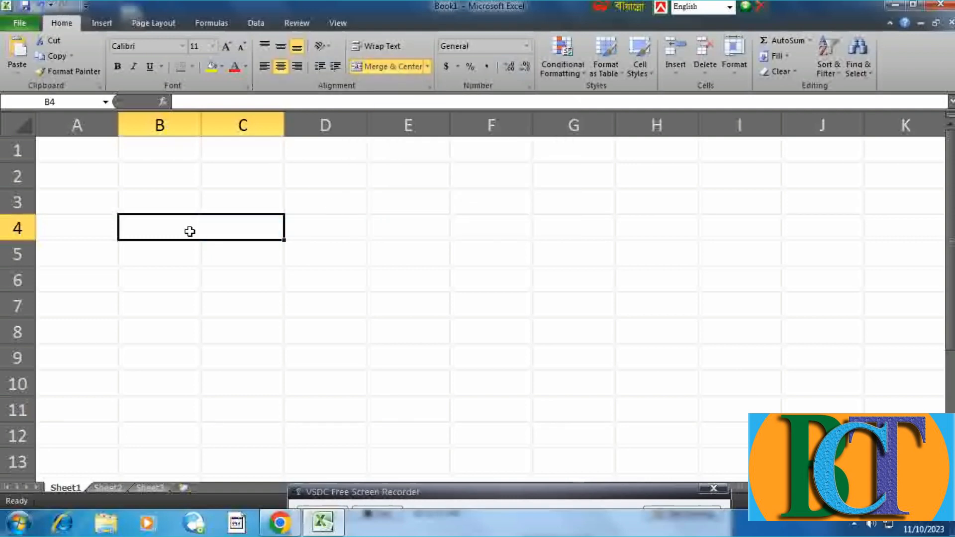
pyautogui.click(177, 253)
pyautogui.click(243, 255)
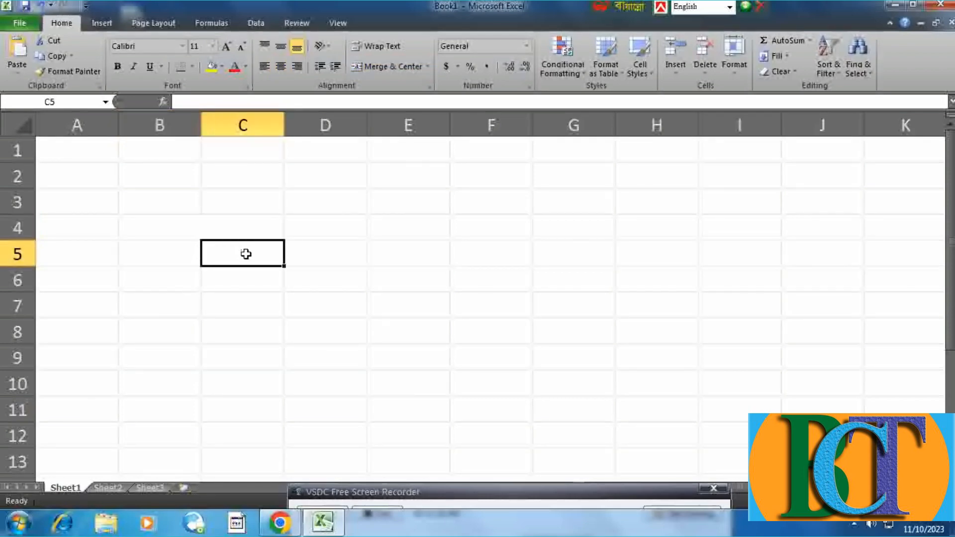
pyautogui.click(160, 257)
pyautogui.click(232, 251)
# - Set a thick solid outline on all four sides of the range B4:C9 through the cell border formatting
pyautogui.moveTo(138, 221); pyautogui.dragTo(249, 346)
pyautogui.rightClick(202, 285)
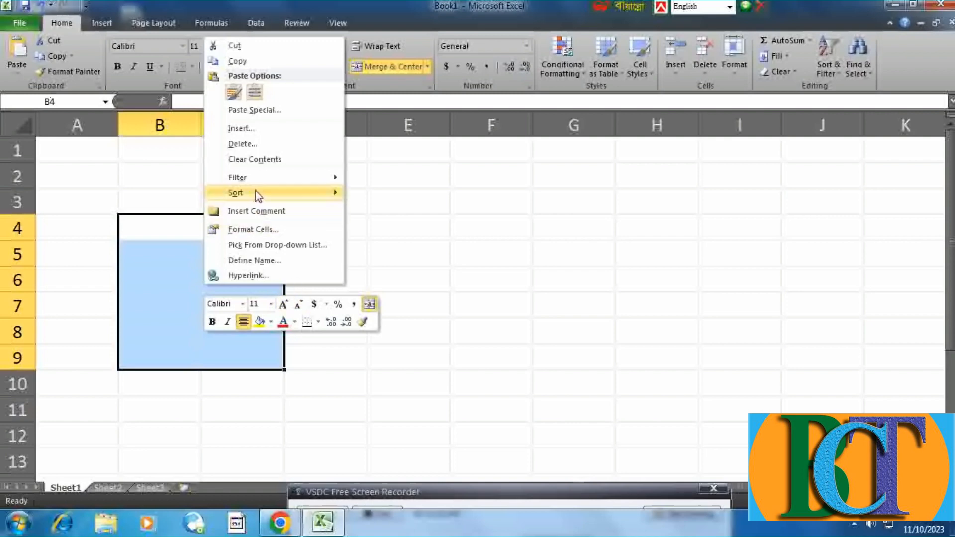
pyautogui.moveTo(262, 196)
pyautogui.click(243, 232)
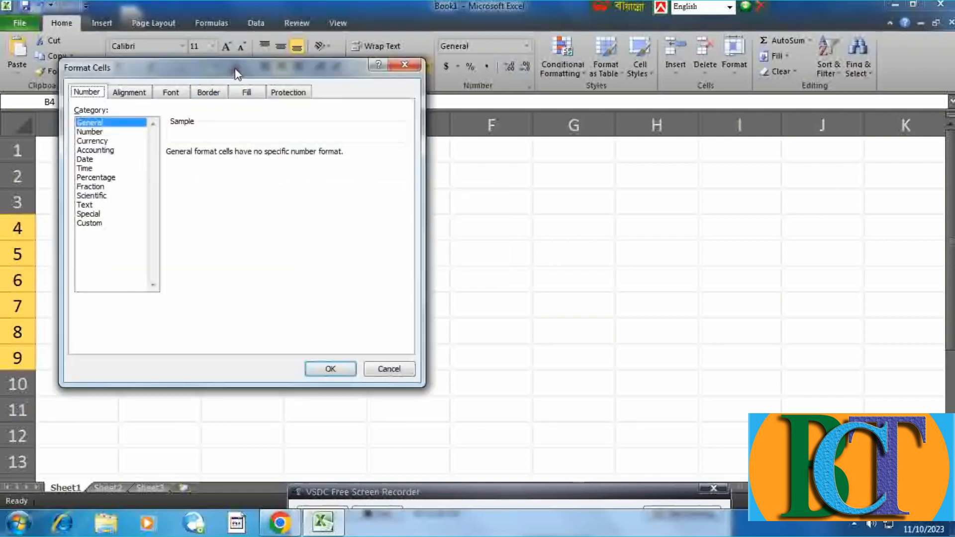
pyautogui.moveTo(231, 71); pyautogui.dragTo(553, 97)
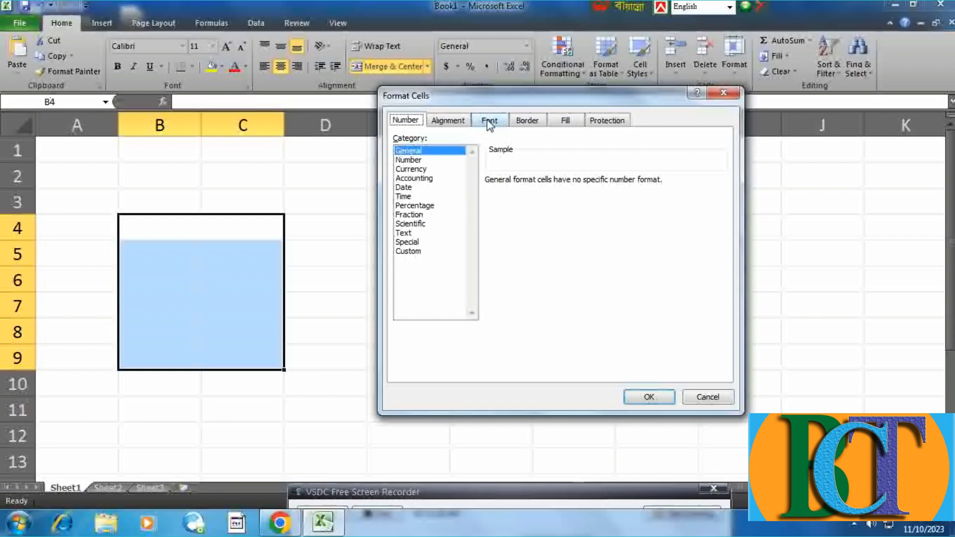
pyautogui.click(538, 126)
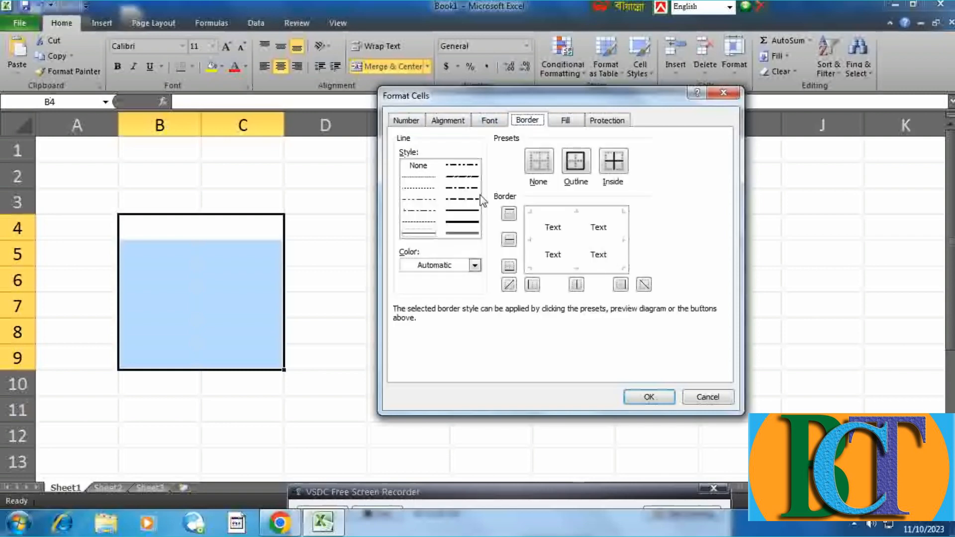
pyautogui.click(464, 225)
pyautogui.click(541, 236)
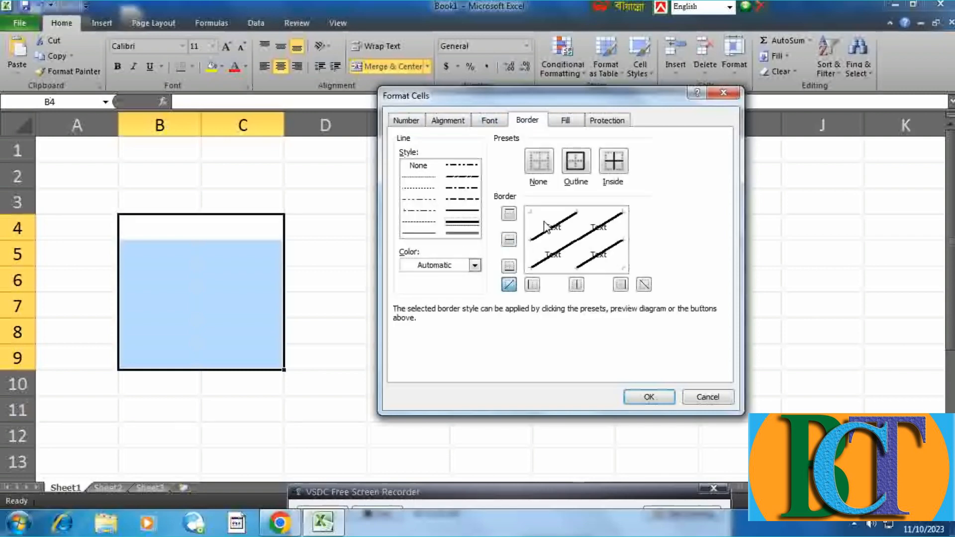
pyautogui.click(554, 238)
pyautogui.click(535, 228)
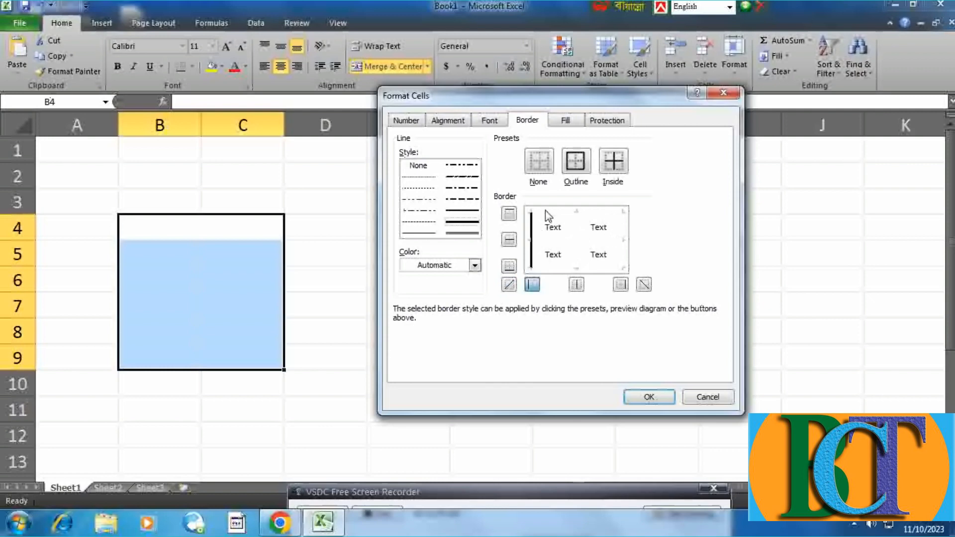
pyautogui.click(572, 210)
pyautogui.click(623, 249)
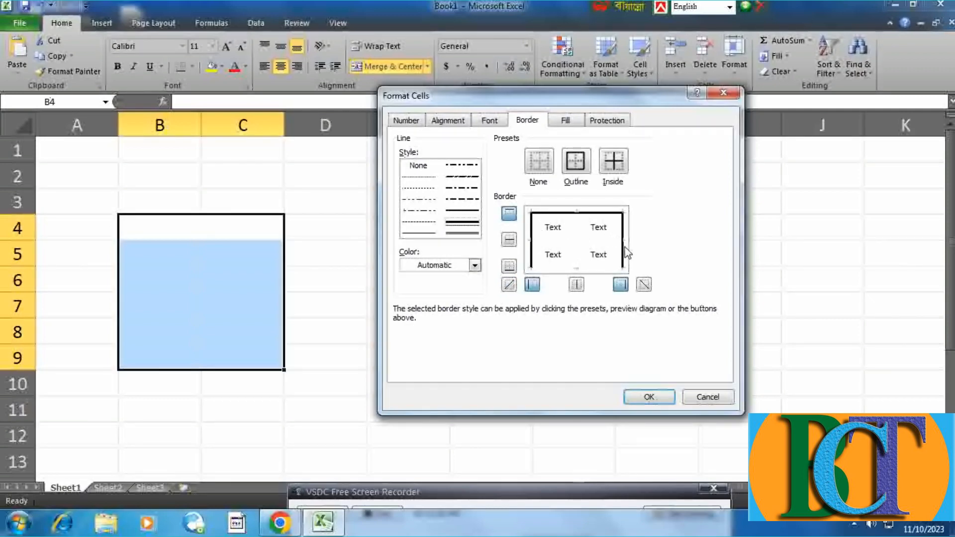
pyautogui.click(577, 272)
# - Add thin dashed horizontal and vertical inside borders to the range B4:C9 and apply the border formatting
pyautogui.click(429, 223)
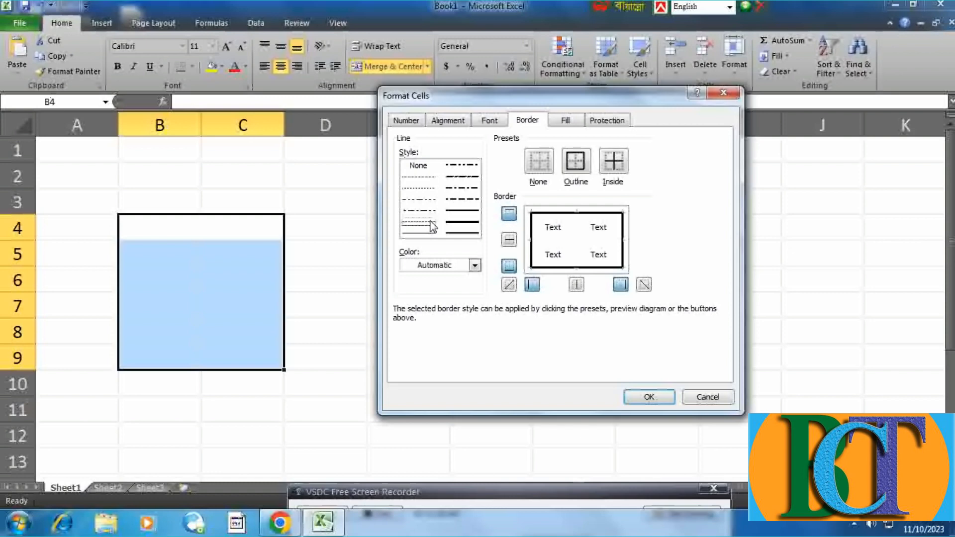
pyautogui.click(578, 247)
pyautogui.click(604, 241)
pyautogui.click(650, 397)
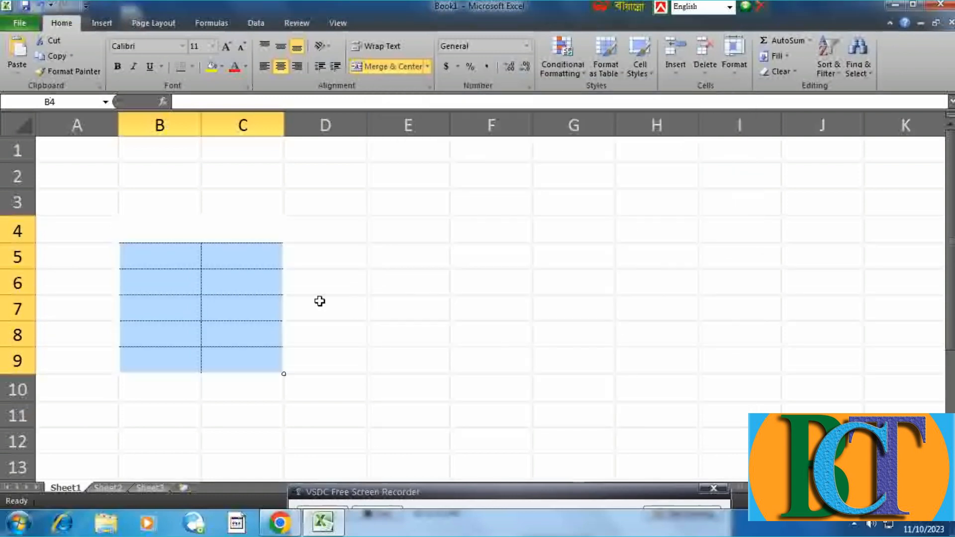
# - Replace the bottom border of the merged cell in row 4 with a medium solid line, and deselect it by selecting E8
pyautogui.click(179, 226)
pyautogui.rightClick(179, 227)
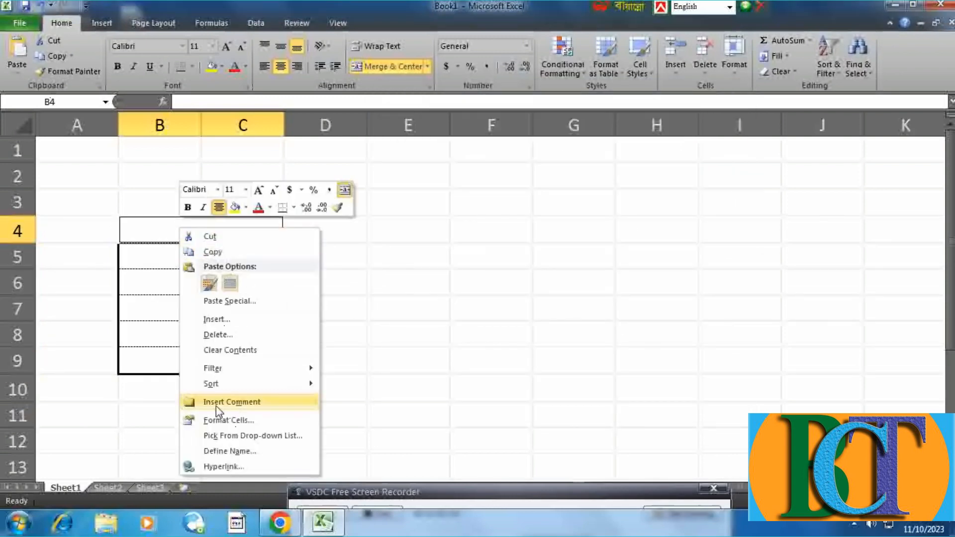
pyautogui.click(216, 419)
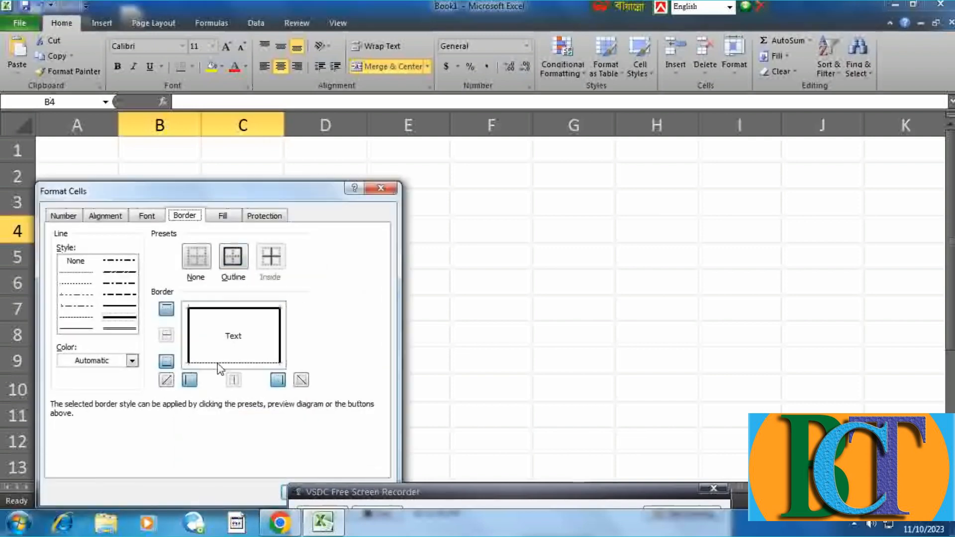
pyautogui.click(123, 306)
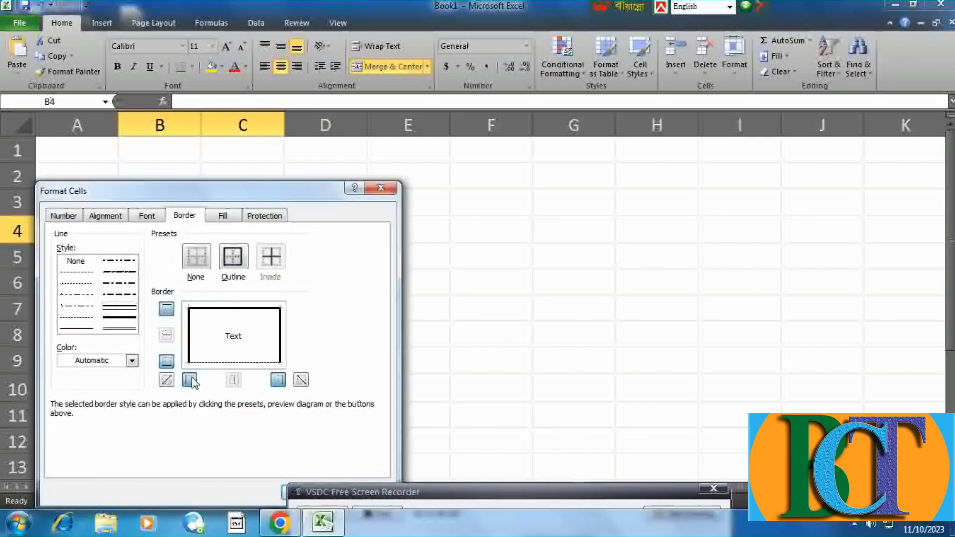
pyautogui.click(223, 364)
pyautogui.moveTo(332, 196); pyautogui.dragTo(503, 108)
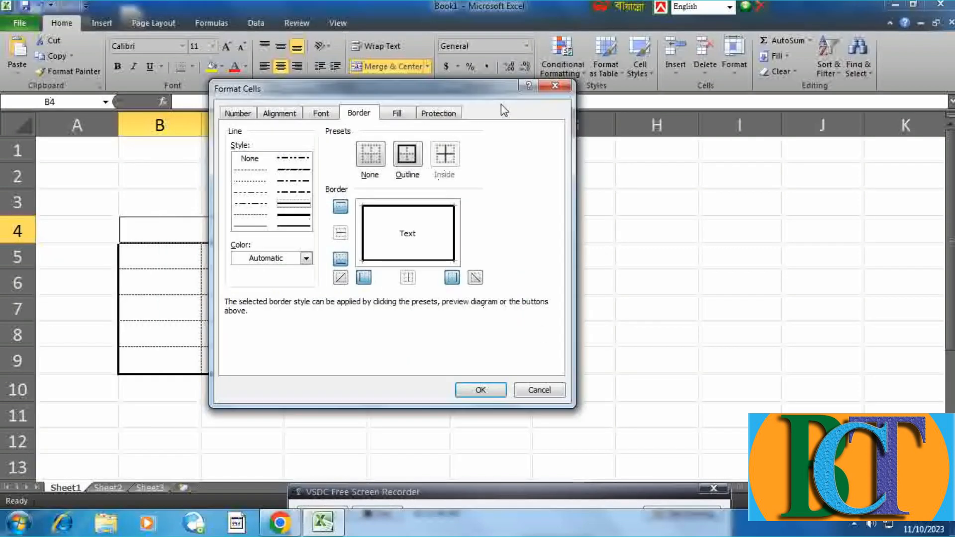
pyautogui.click(488, 387)
pyautogui.click(378, 333)
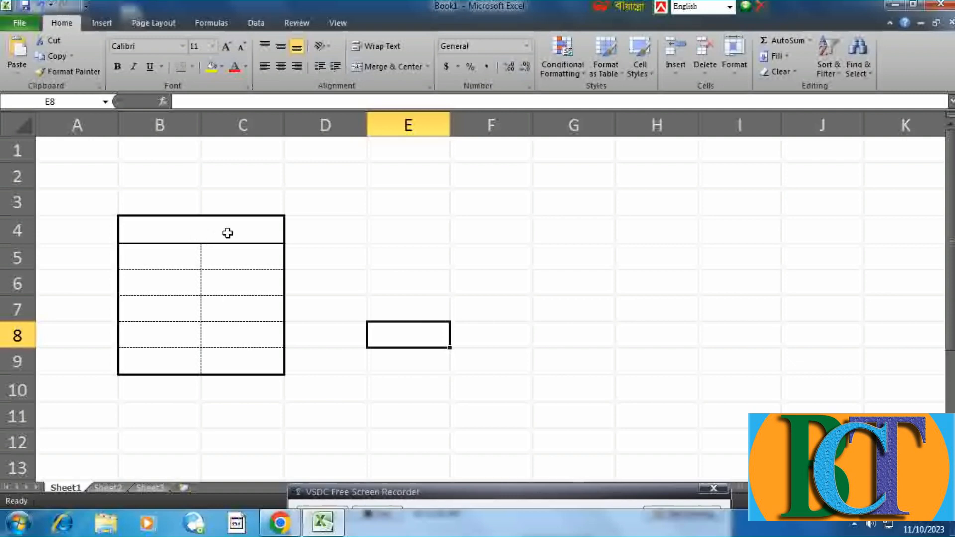
# - Select the separate table cells B5, C5, B6, C6, B7 and C7 in turn
pyautogui.click(150, 261)
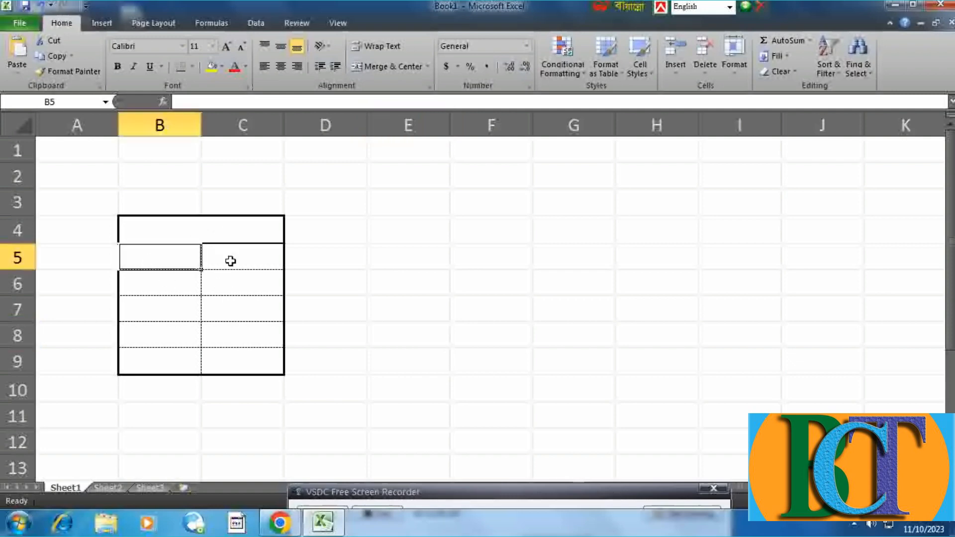
pyautogui.click(231, 262)
pyautogui.click(157, 276)
pyautogui.click(228, 286)
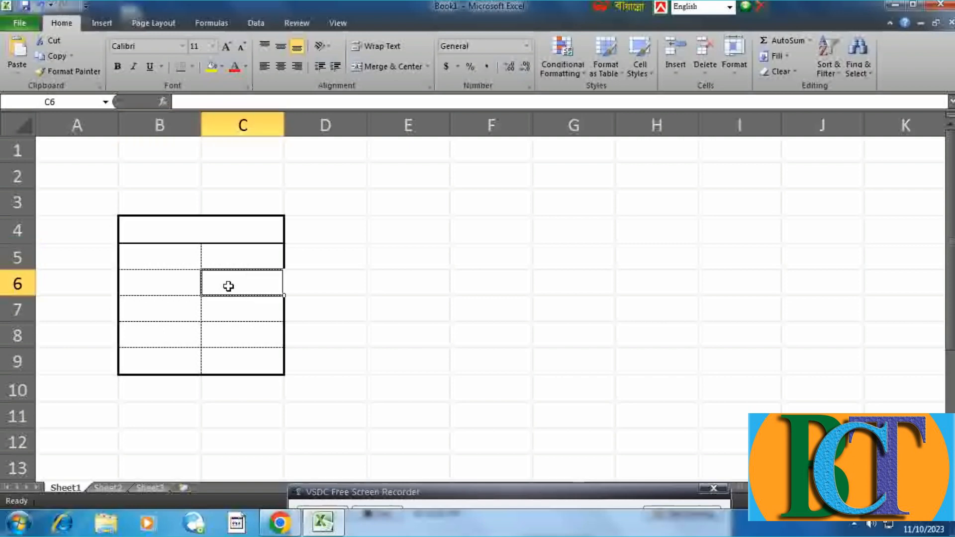
pyautogui.click(158, 307)
pyautogui.click(233, 313)
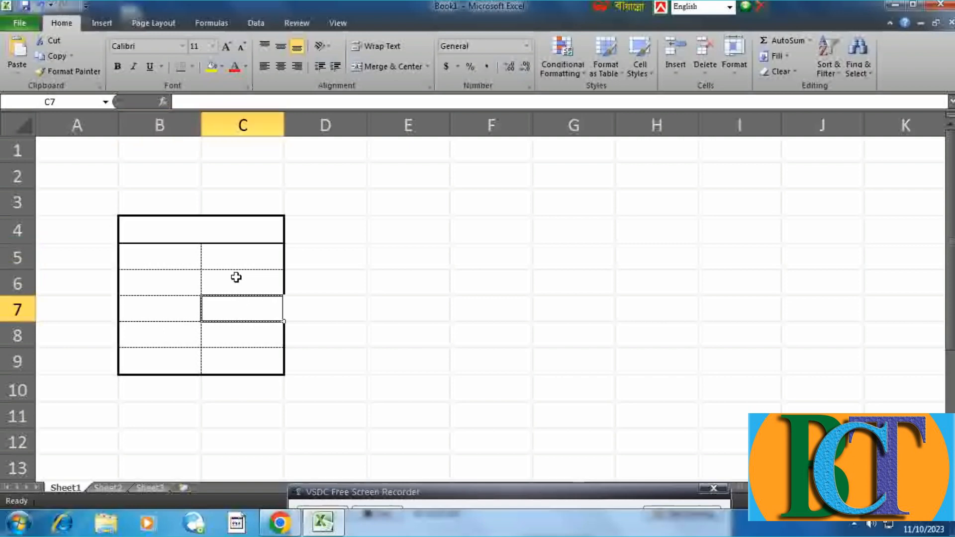
# - Merge the cells C5:C9 vertically using the Merge cells option in the cell alignment formatting
pyautogui.moveTo(241, 254); pyautogui.dragTo(234, 350)
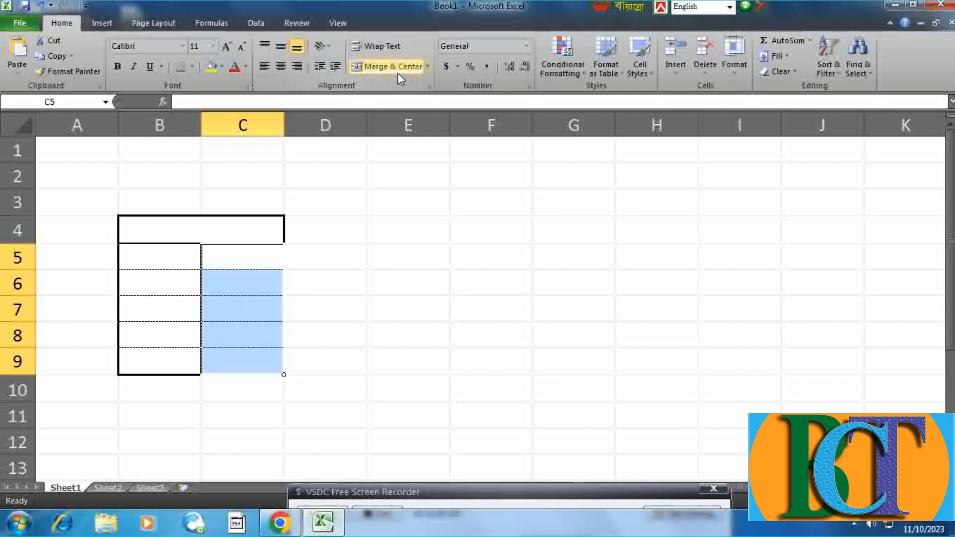
pyautogui.rightClick(243, 309)
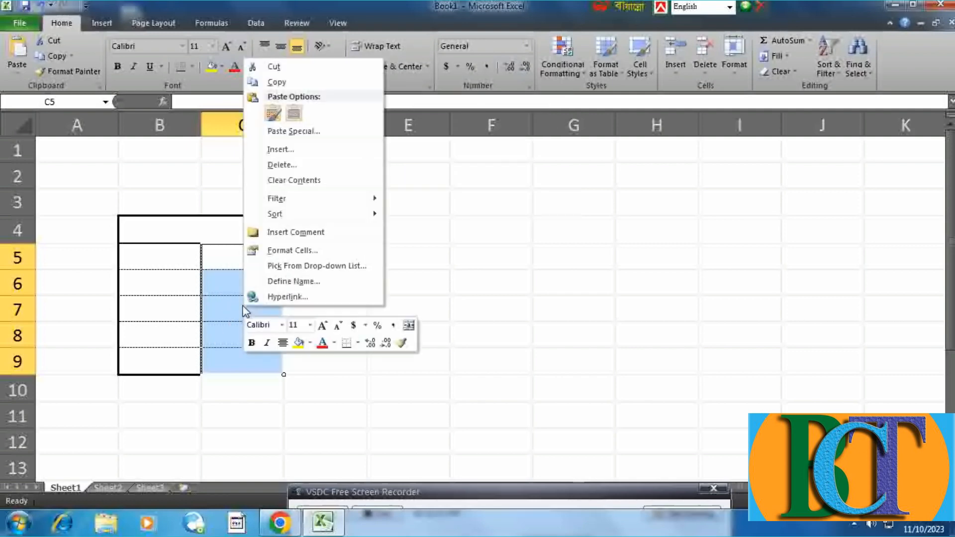
pyautogui.click(305, 255)
pyautogui.moveTo(384, 94); pyautogui.dragTo(651, 83)
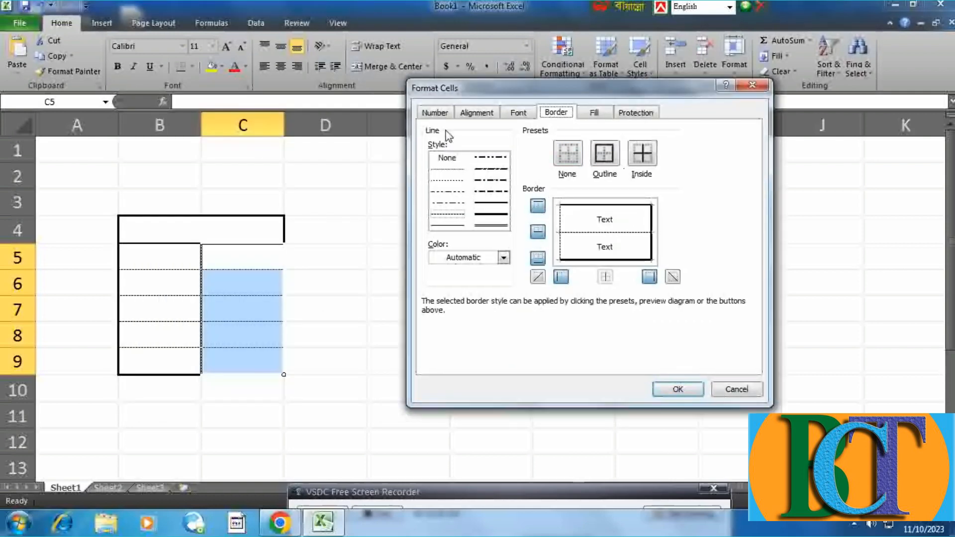
pyautogui.click(470, 116)
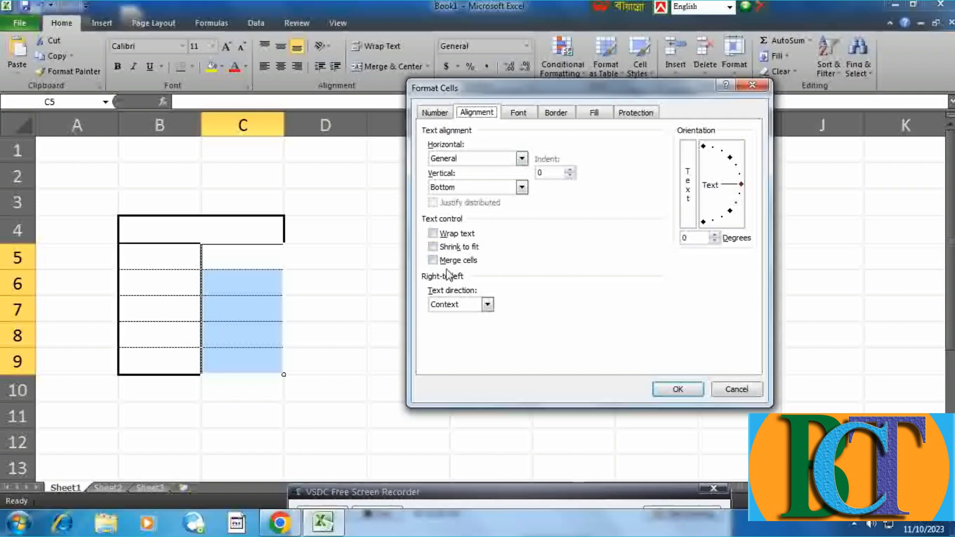
pyautogui.click(432, 263)
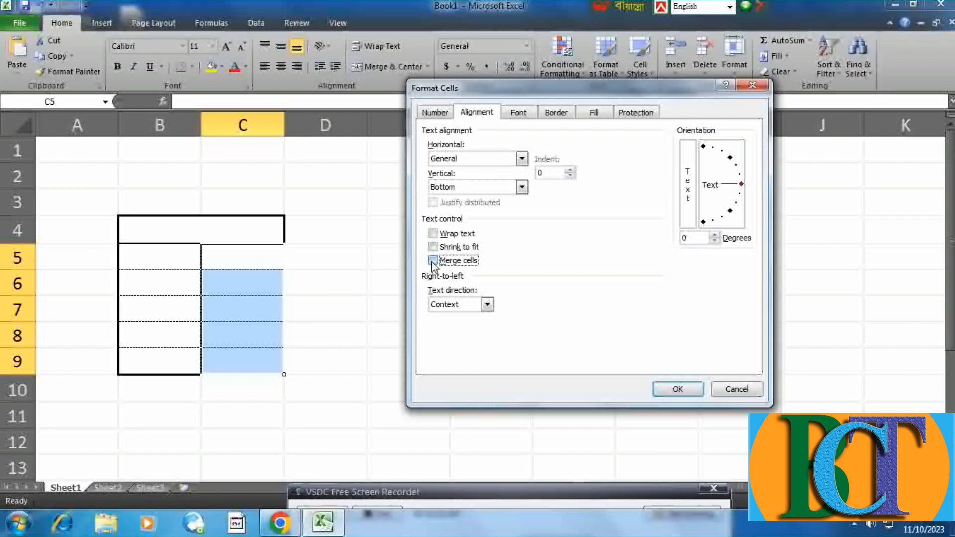
pyautogui.click(670, 388)
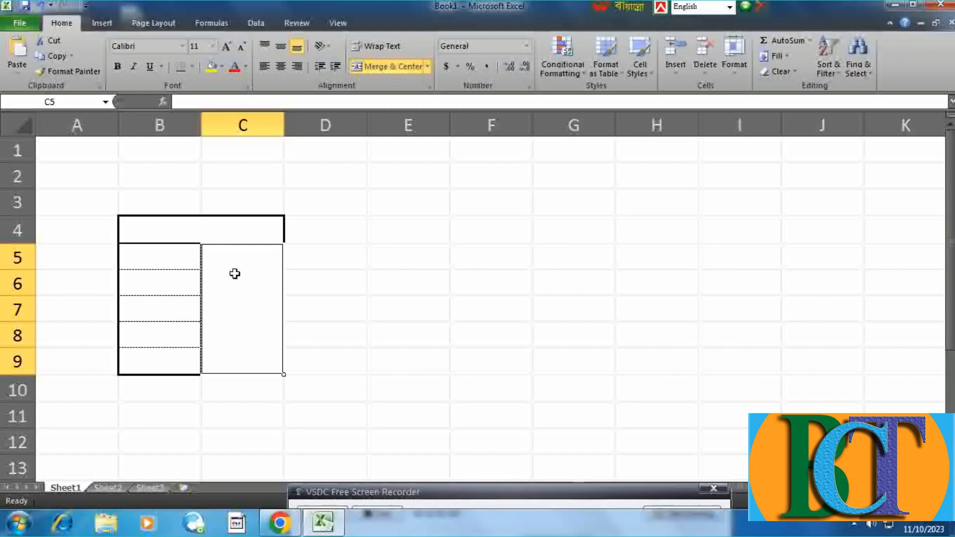
pyautogui.rightClick(239, 295)
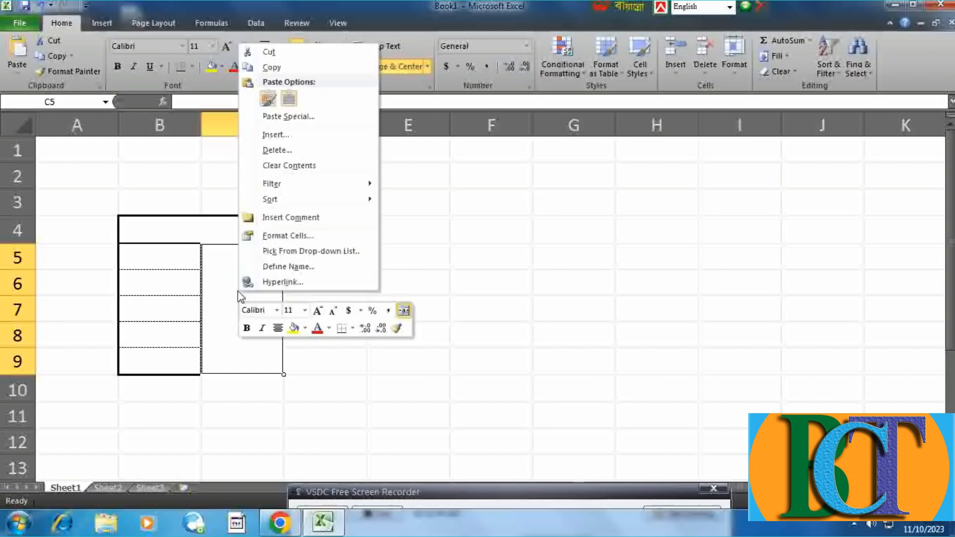
pyautogui.click(194, 230)
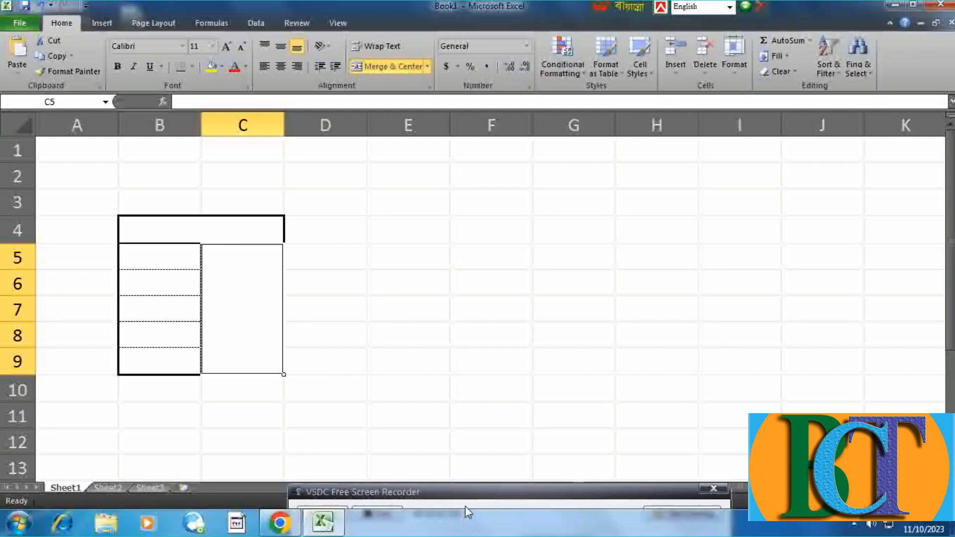
pyautogui.moveTo(465, 495)
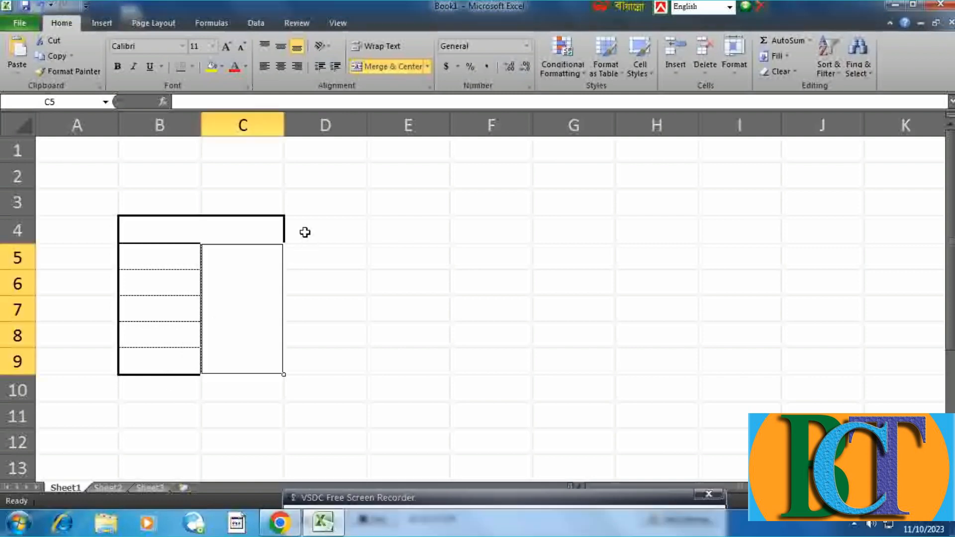
# - Select the bordered table B4:C9, and select the cells D5, E5, E4, D4, D3, E3 and F3 beside it in turn
pyautogui.moveTo(166, 226); pyautogui.dragTo(163, 270)
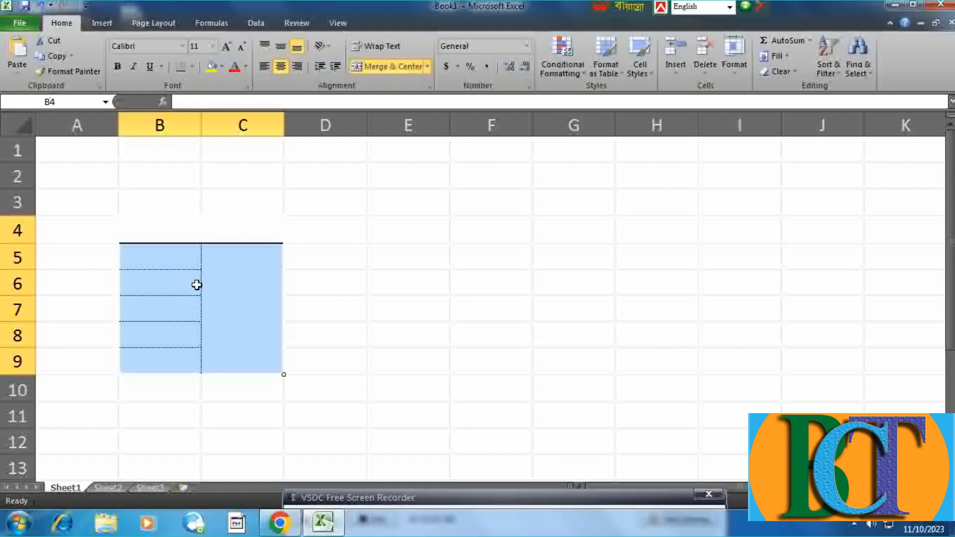
pyautogui.click(316, 249)
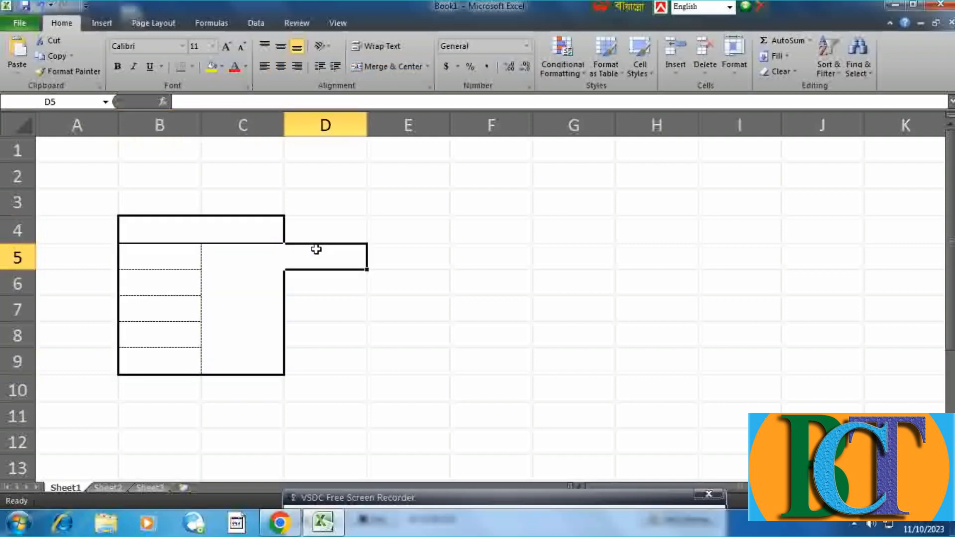
pyautogui.click(421, 261)
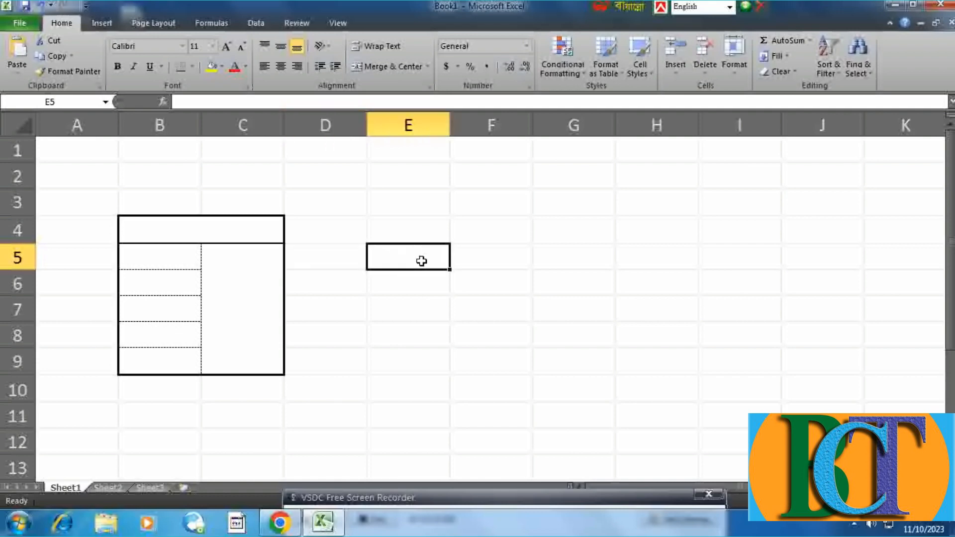
pyautogui.click(405, 234)
pyautogui.click(307, 231)
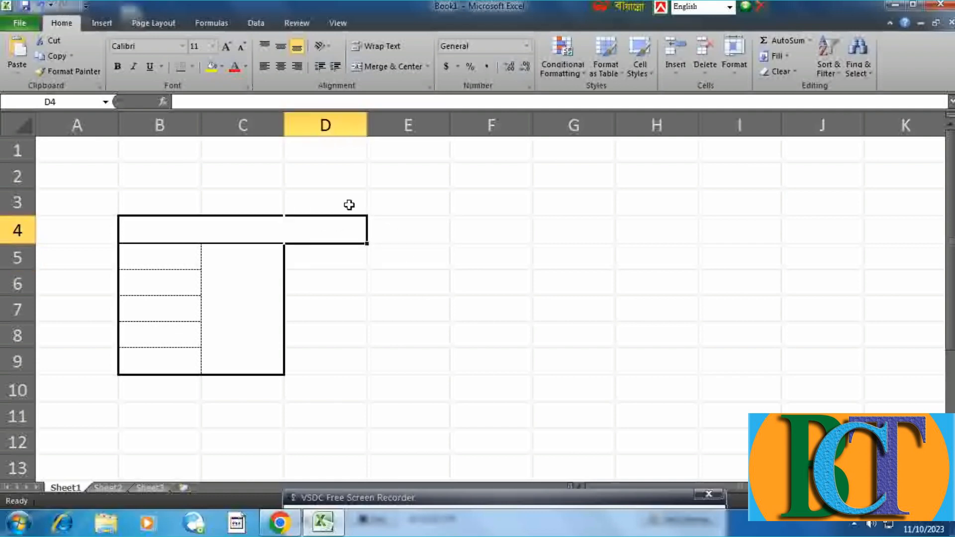
pyautogui.click(350, 203)
pyautogui.click(417, 204)
pyautogui.click(488, 211)
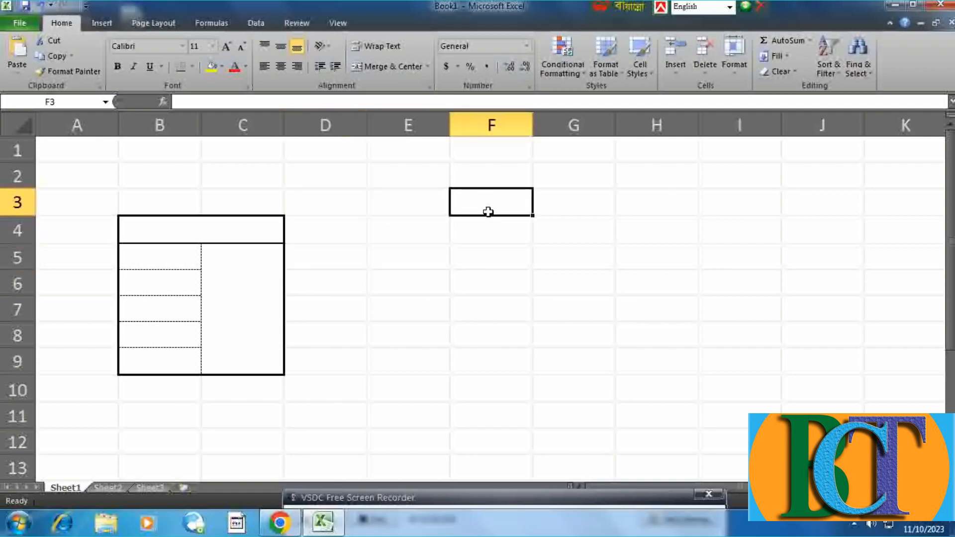
# - Select the range D3:E9 beside the table, clear that selection with cell F6, and select D4
pyautogui.moveTo(342, 207); pyautogui.dragTo(434, 362)
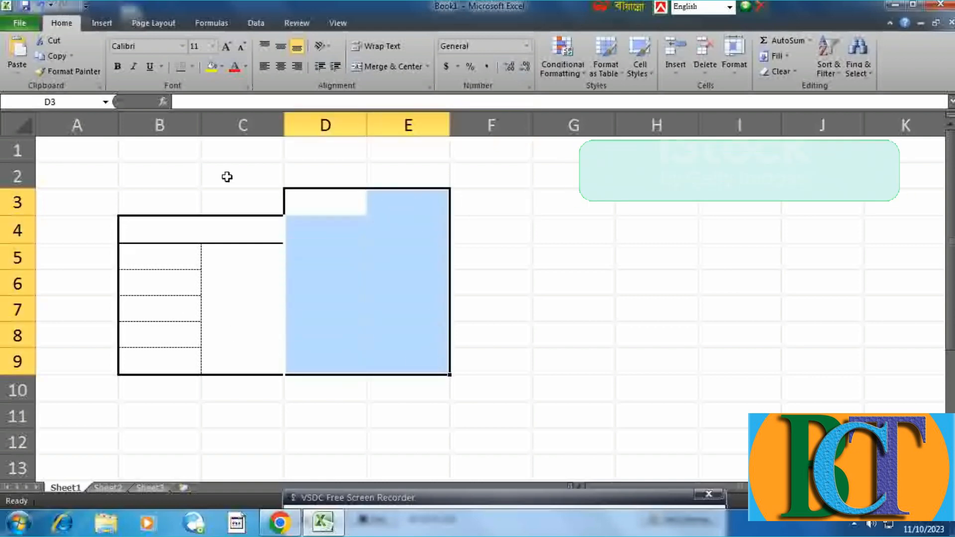
pyautogui.click(505, 283)
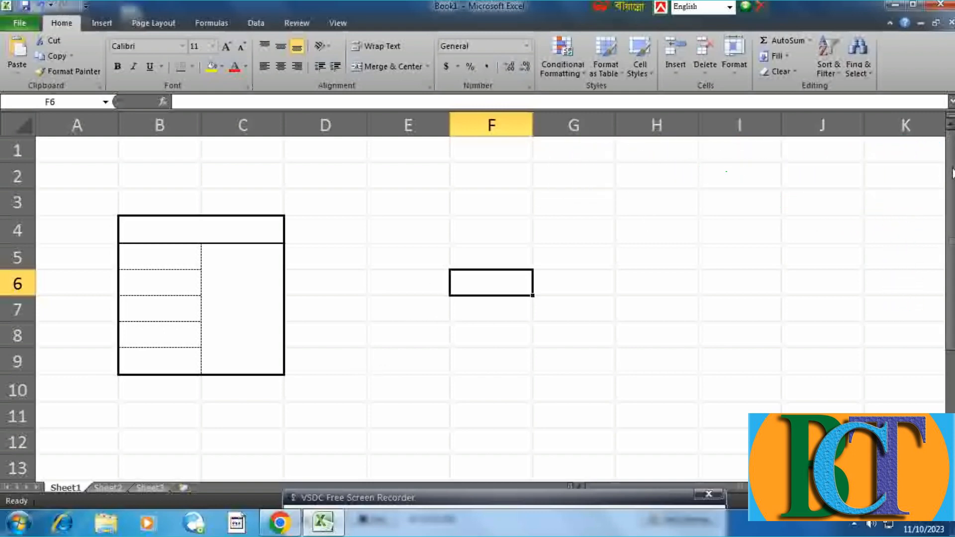
pyautogui.moveTo(951, 178)
pyautogui.mouseDown()
pyautogui.moveTo(952, 289)
pyautogui.moveTo(950, 149)
pyautogui.moveTo(950, 164)
pyautogui.mouseUp()
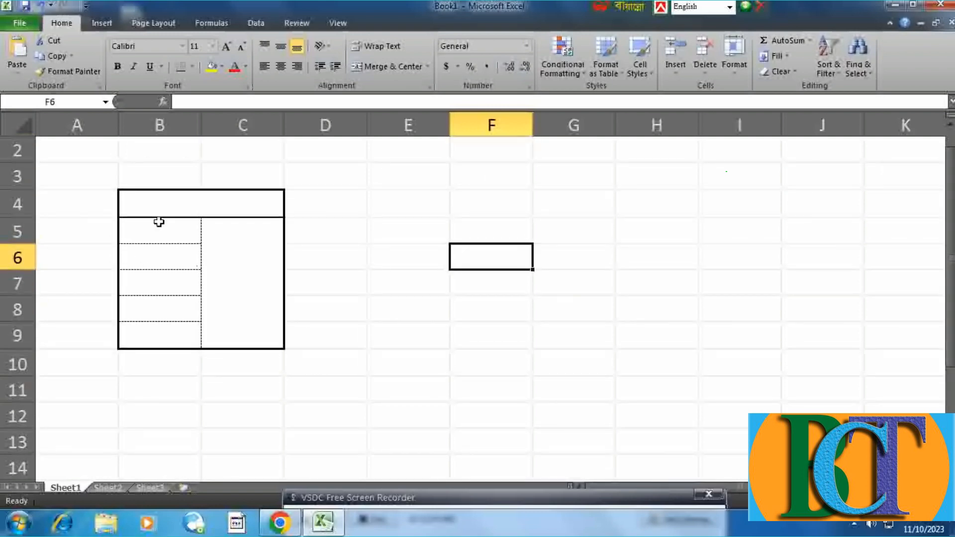
pyautogui.click(329, 208)
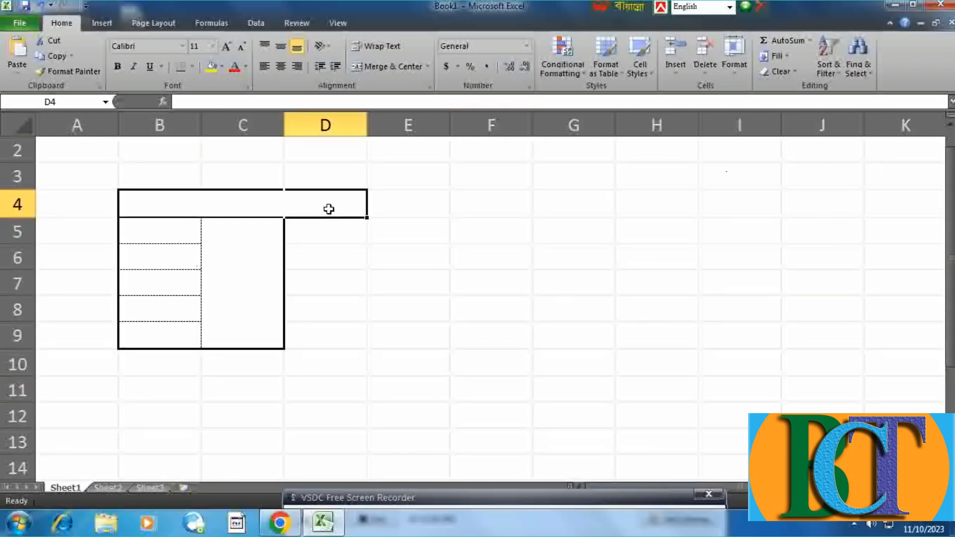
# - Enter the values 1010, 22, 3 and 2 in cells D4 to D7
pyautogui.write('10')
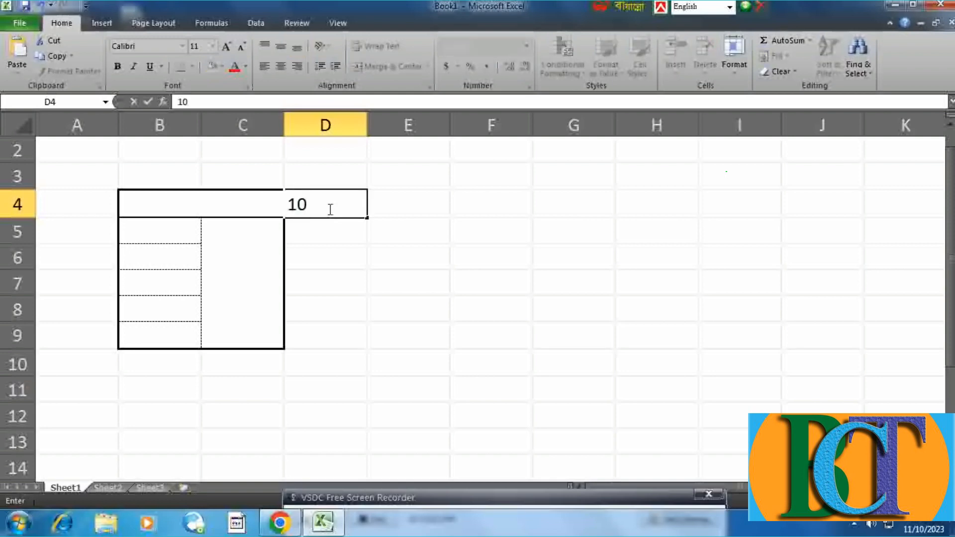
pyautogui.write('10')
pyautogui.press('Return')
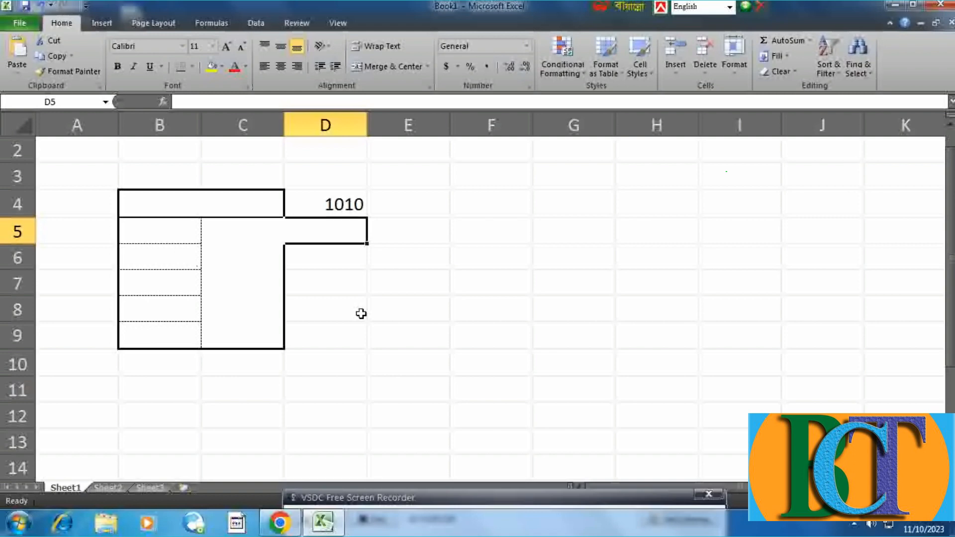
pyautogui.write('22')
pyautogui.press('Return')
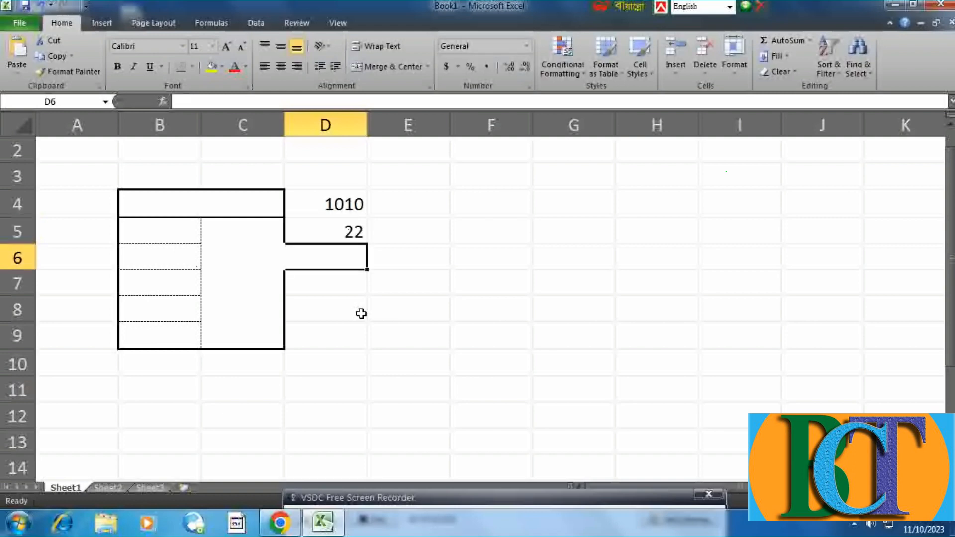
pyautogui.write('3')
pyautogui.press('Return')
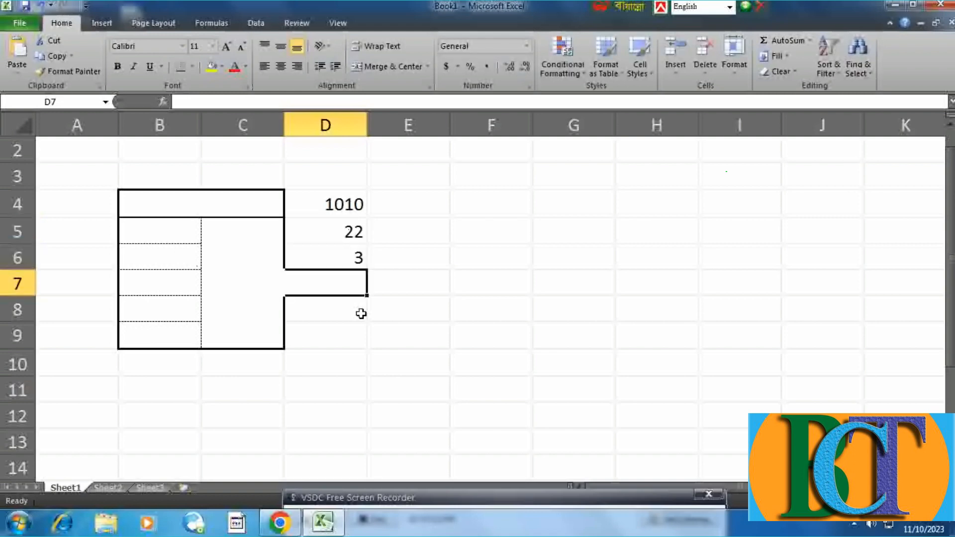
pyautogui.write('2')
pyautogui.press('Return')
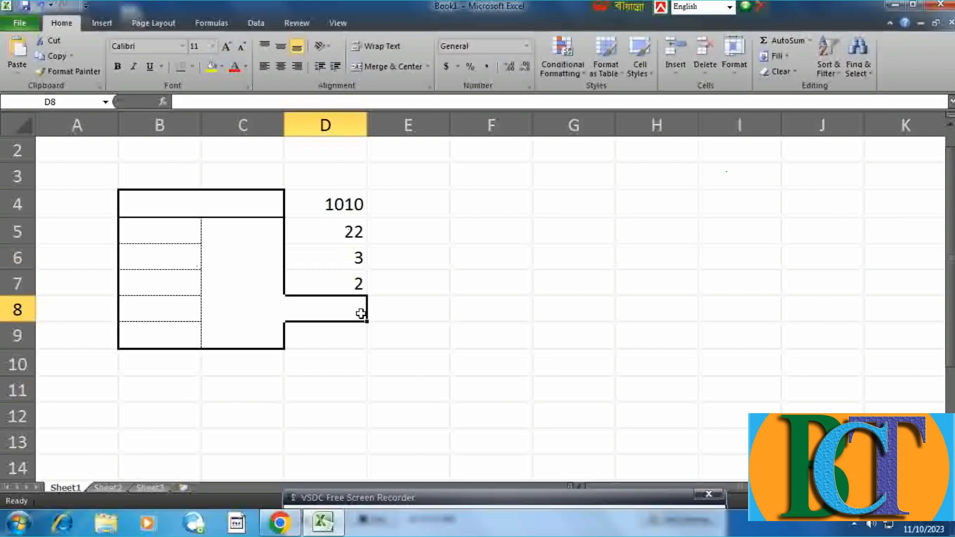
# - Fill the value of cell D4 down column D past row 232, overwriting the cells below it
pyautogui.click(335, 203)
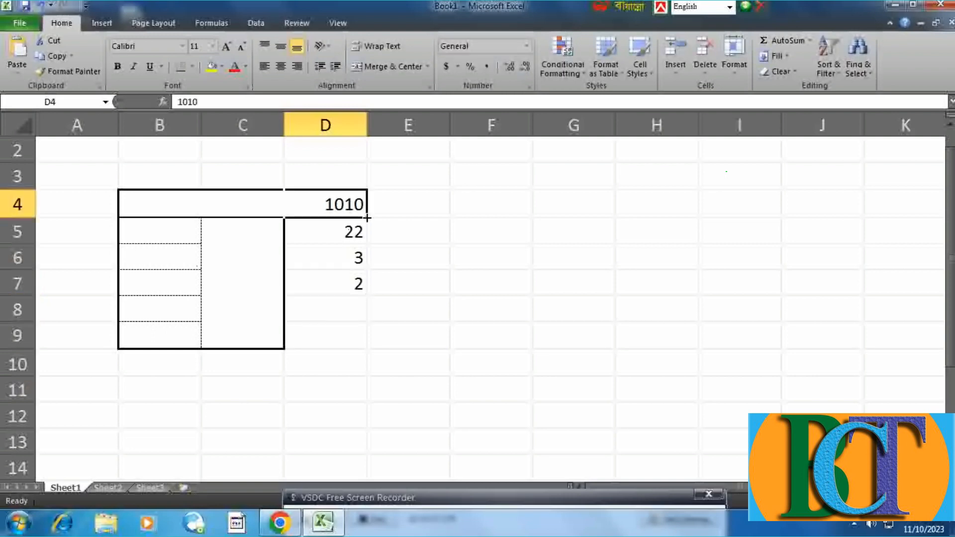
pyautogui.moveTo(367, 218); pyautogui.dragTo(371, 356)
pyautogui.scroll(19, 448, 344)
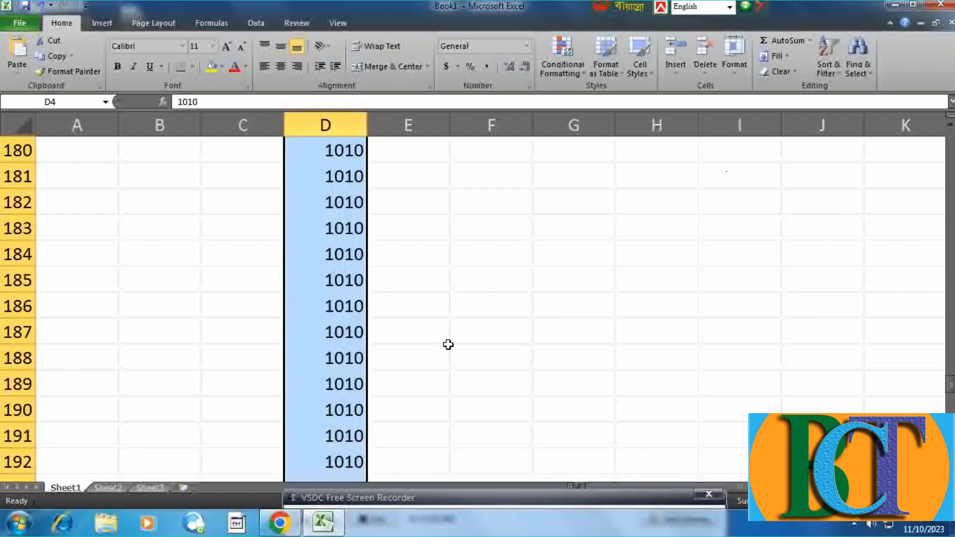
pyautogui.scroll(20, 448, 345)
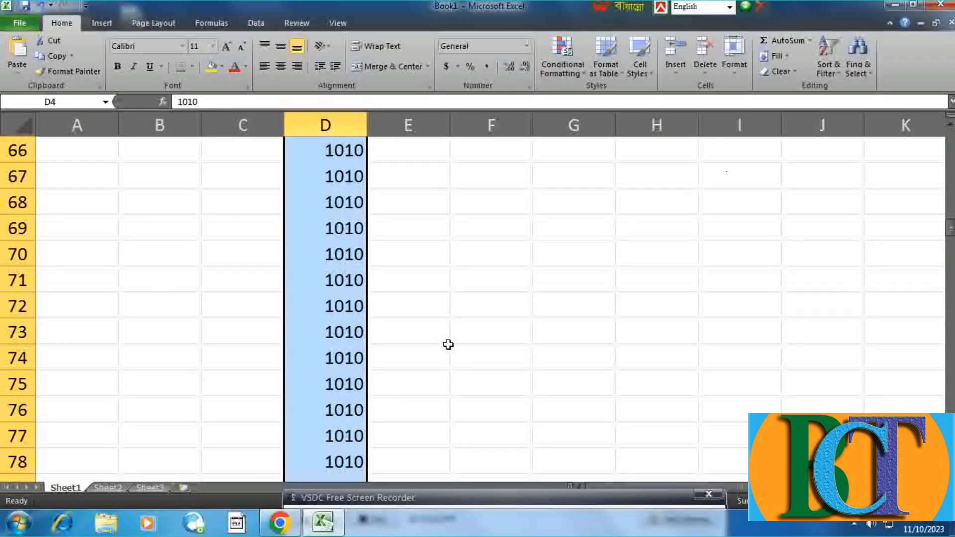
pyautogui.scroll(17, 449, 345)
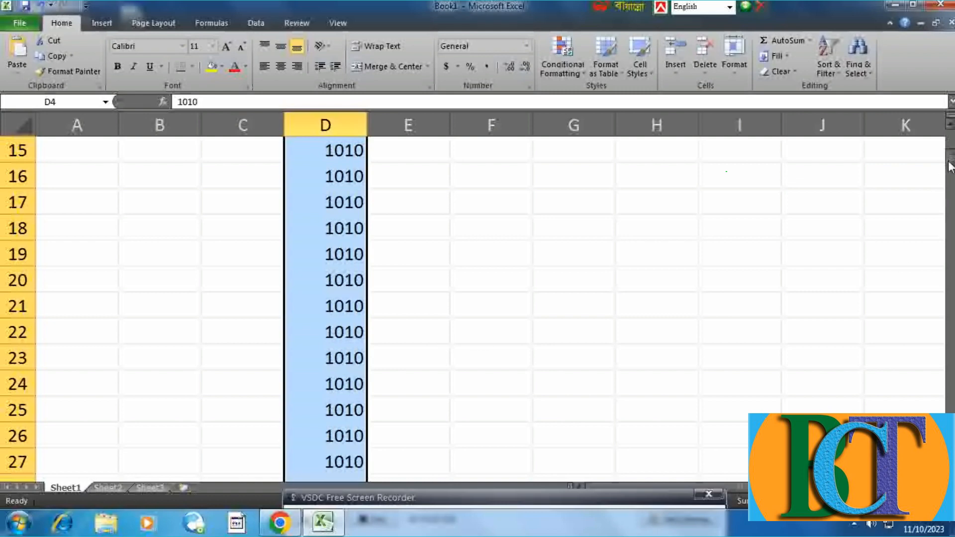
pyautogui.moveTo(950, 167); pyautogui.dragTo(951, 385)
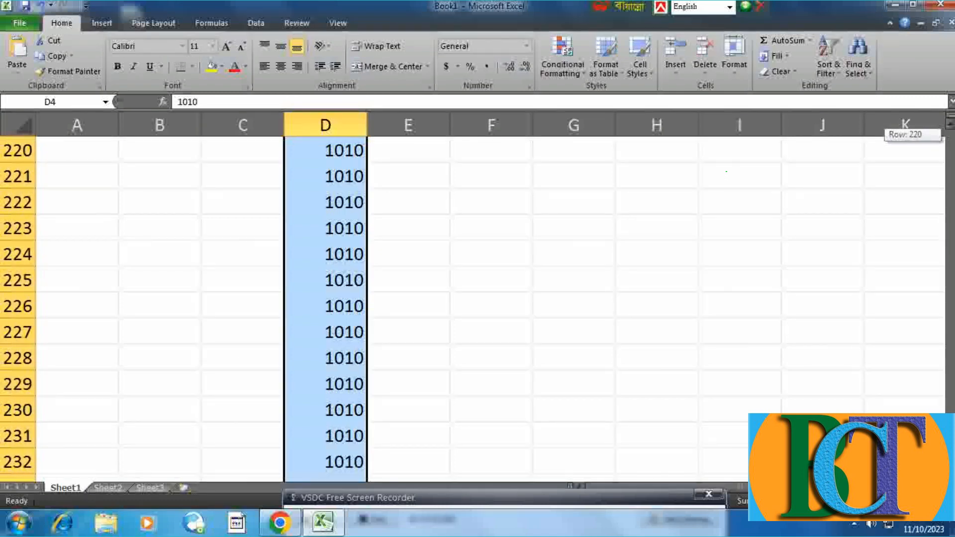
pyautogui.moveTo(951, 149); pyautogui.dragTo(950, 142)
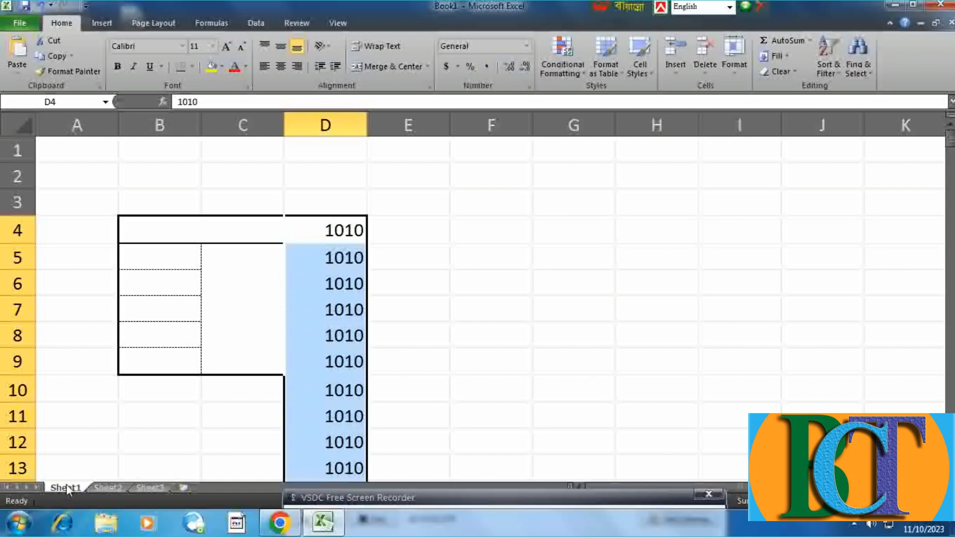
# - View Sheet2 and Sheet3, and return to Sheet1
pyautogui.click(115, 489)
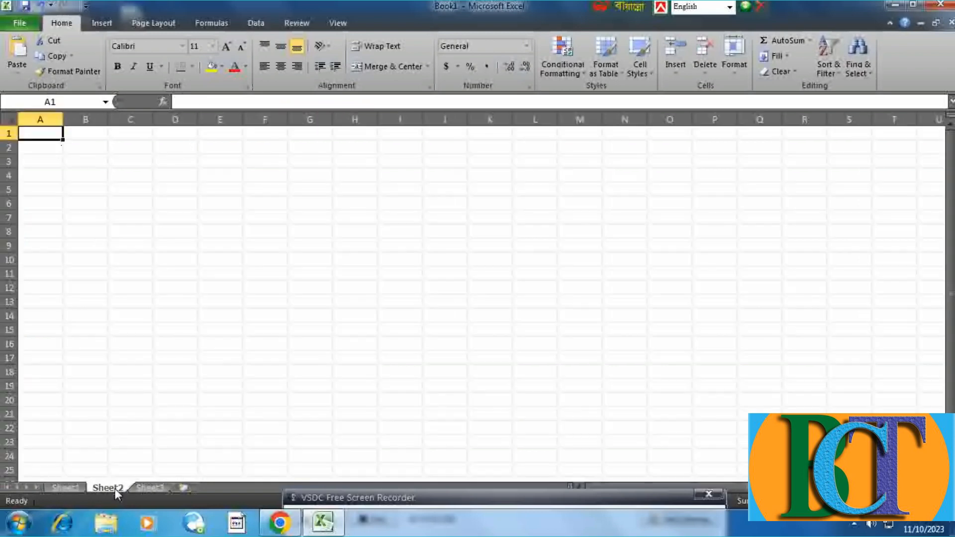
pyautogui.click(151, 489)
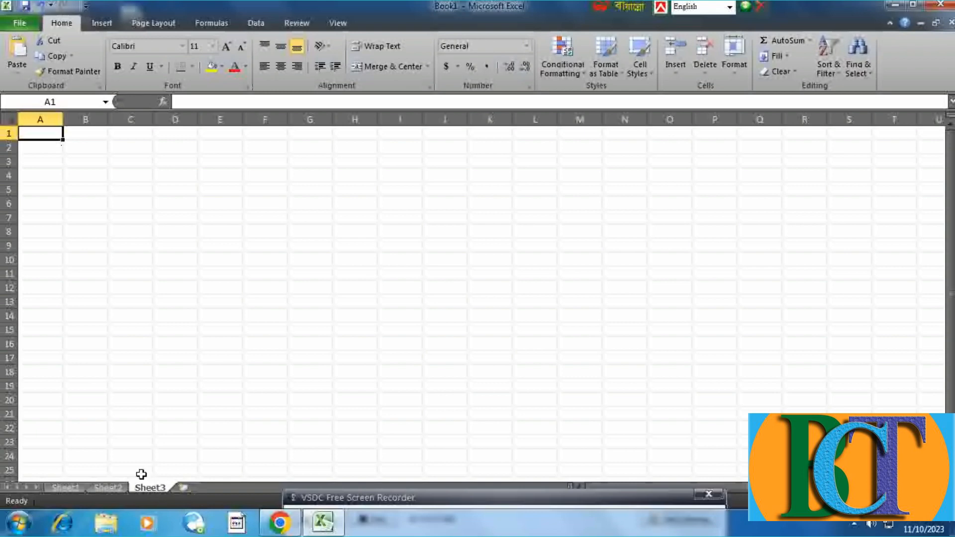
pyautogui.click(65, 487)
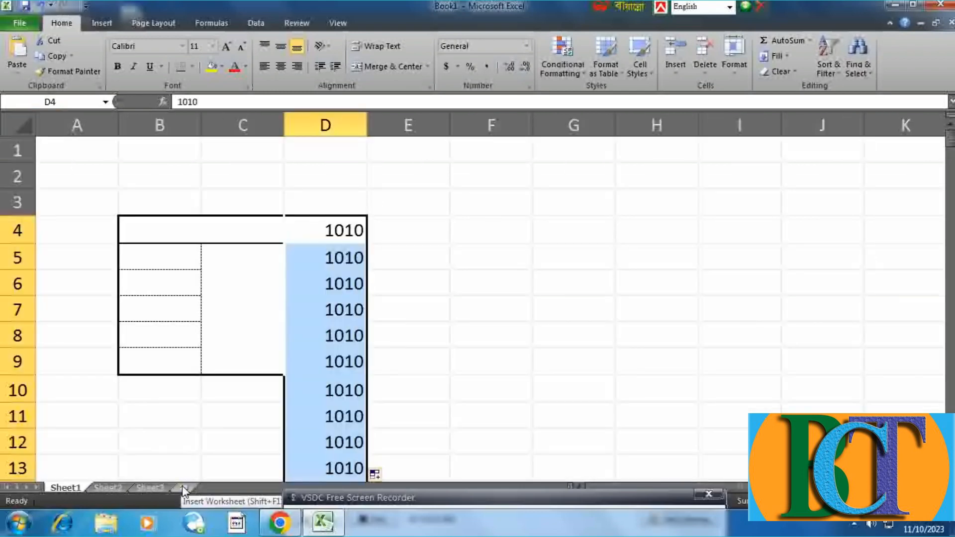
pyautogui.click(472, 495)
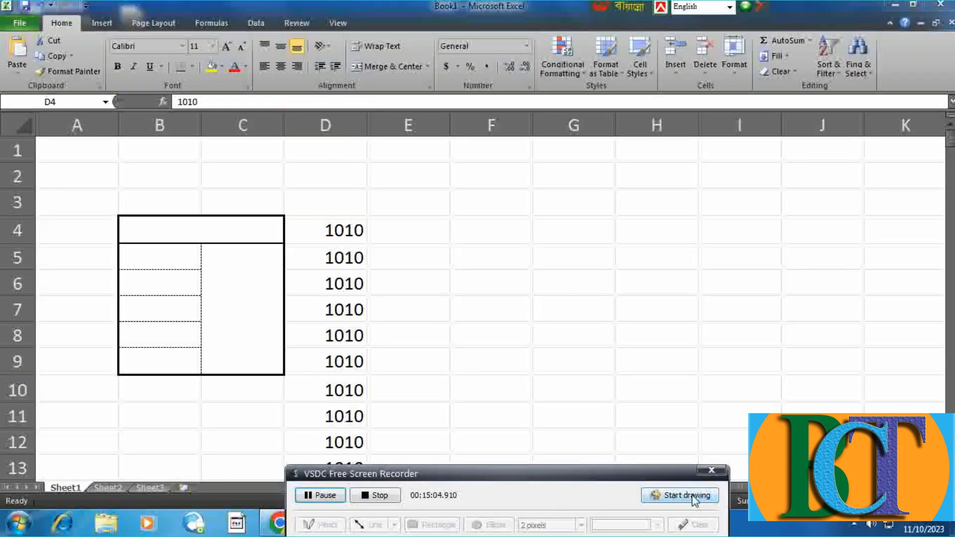
pyautogui.click(695, 500)
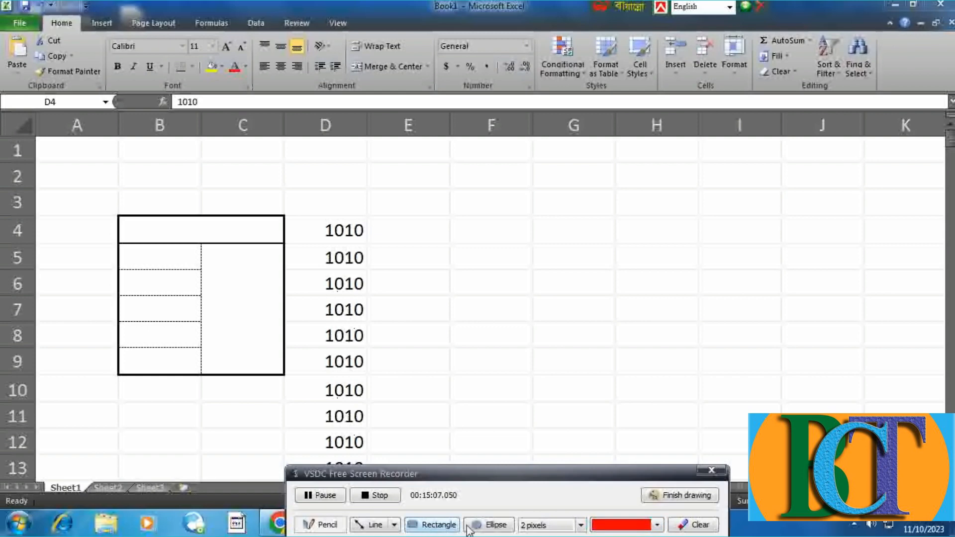
pyautogui.click(431, 525)
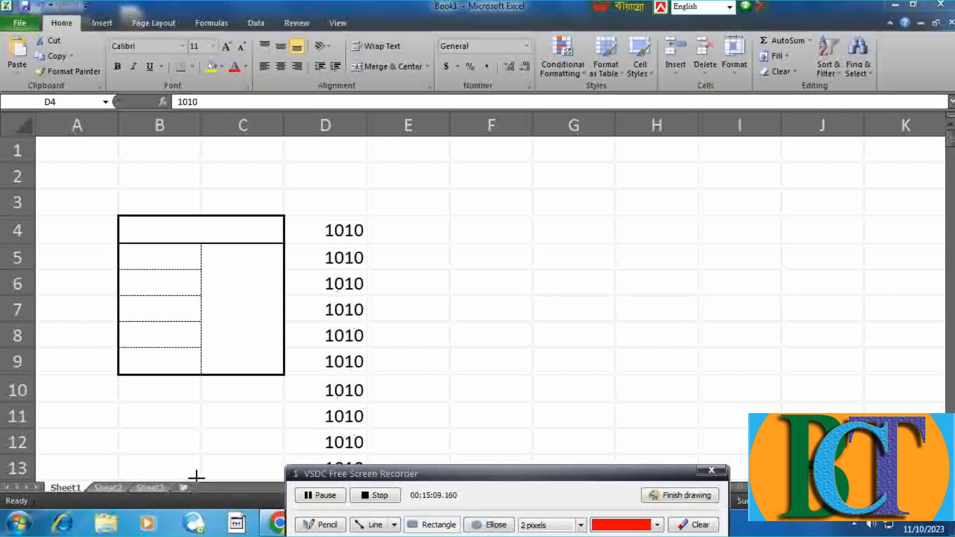
pyautogui.moveTo(176, 479); pyautogui.dragTo(210, 499)
pyautogui.click(671, 494)
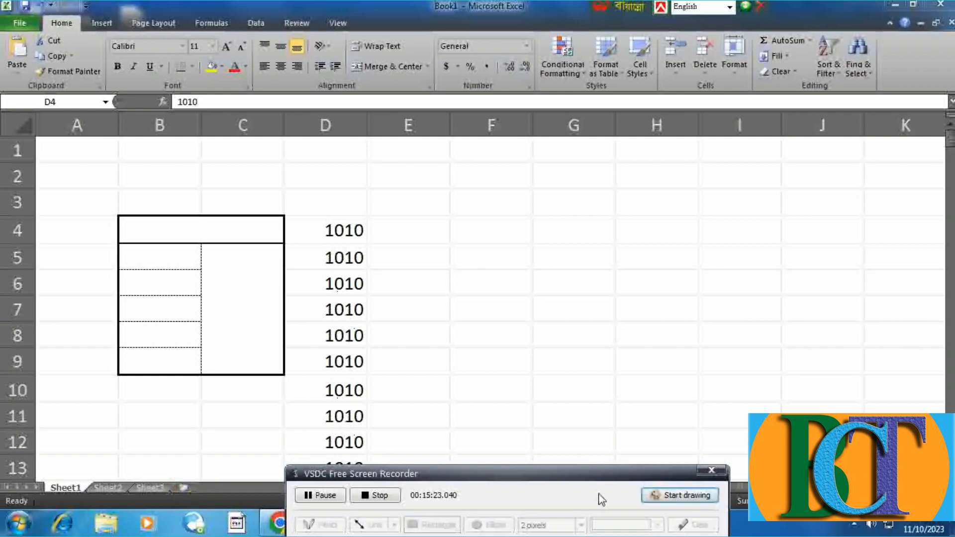
pyautogui.moveTo(473, 473); pyautogui.dragTo(503, 481)
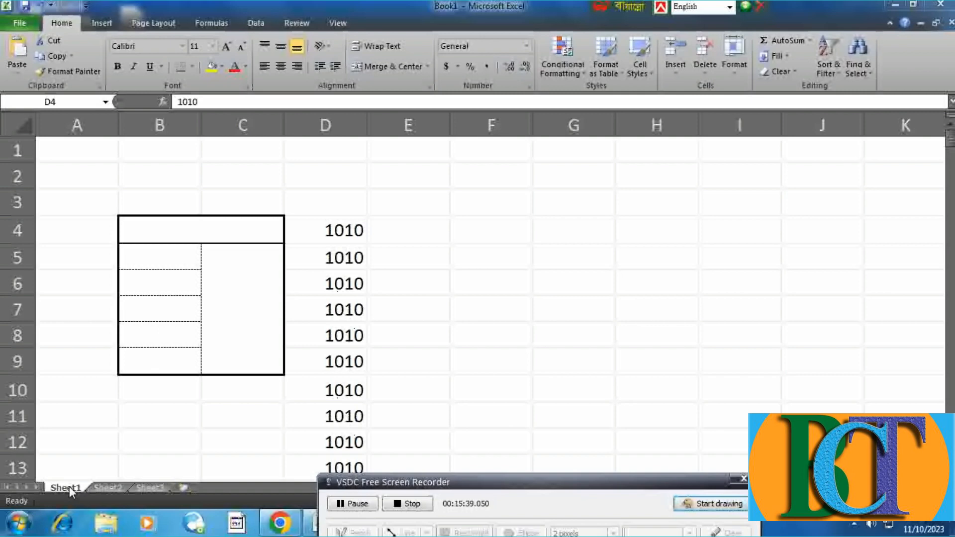
# - Rename the worksheet Sheet1 as FILE 1
pyautogui.hotkey('ctrl', 'shift', 'Down')
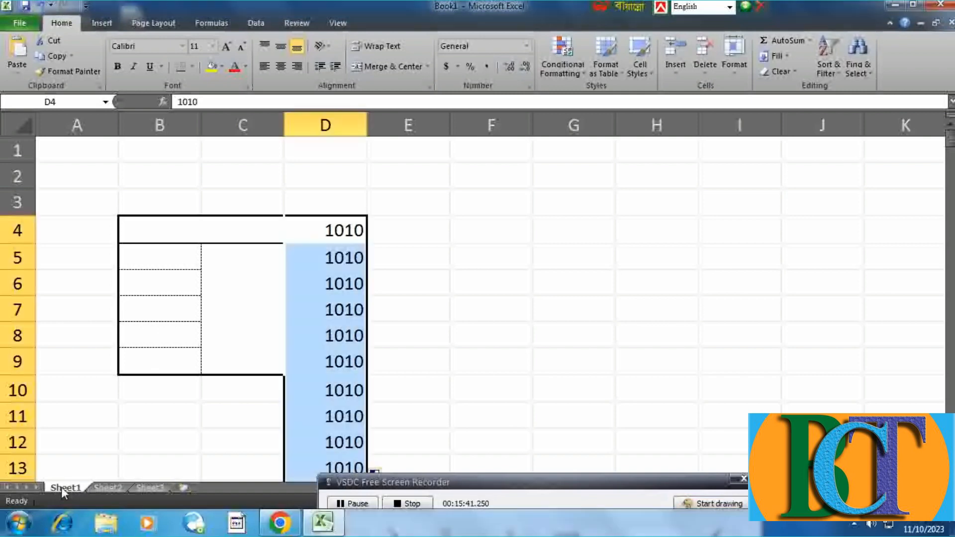
pyautogui.rightClick(61, 487)
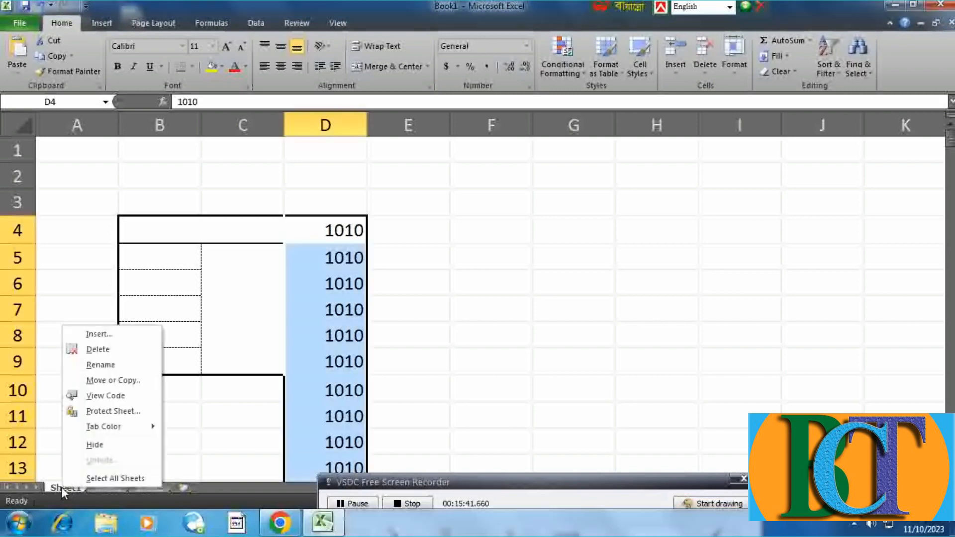
pyautogui.click(100, 365)
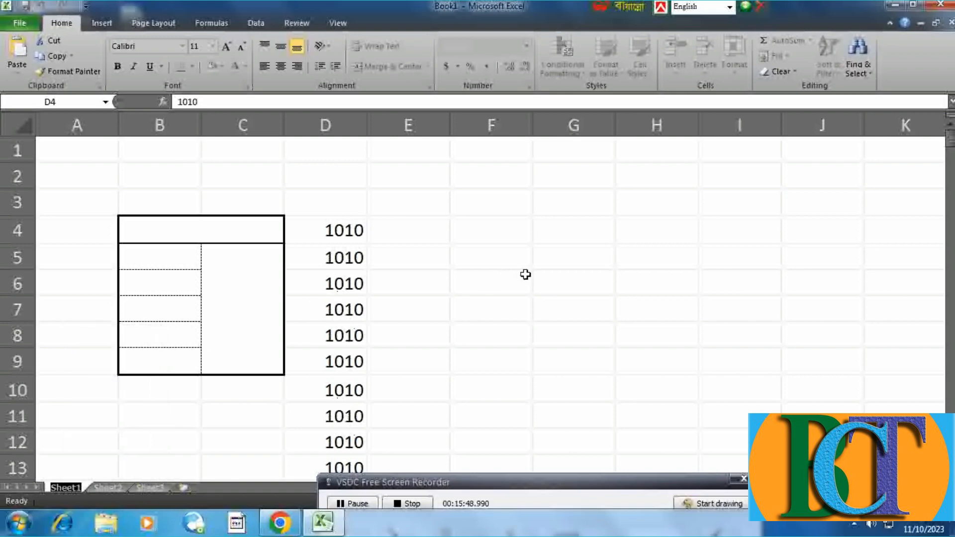
pyautogui.write('FILE')
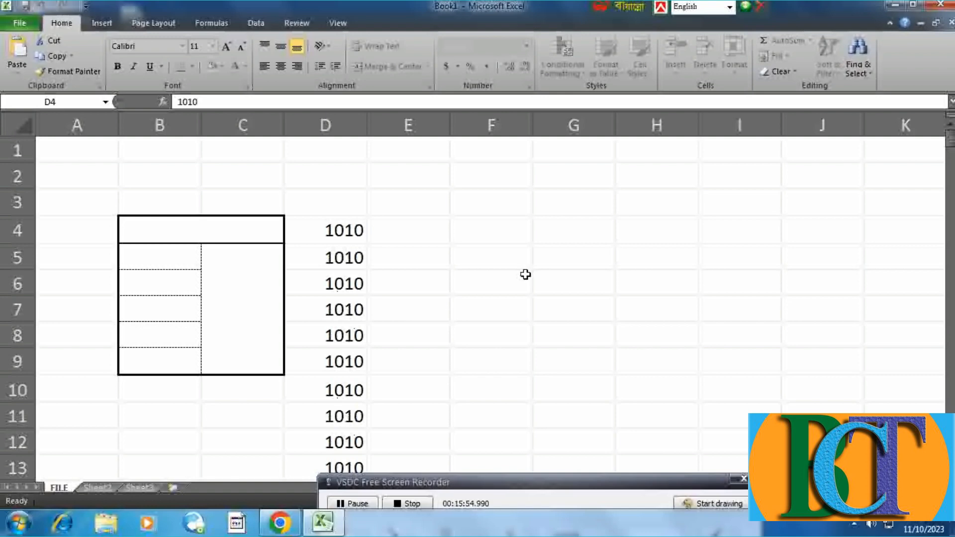
pyautogui.write(' 1')
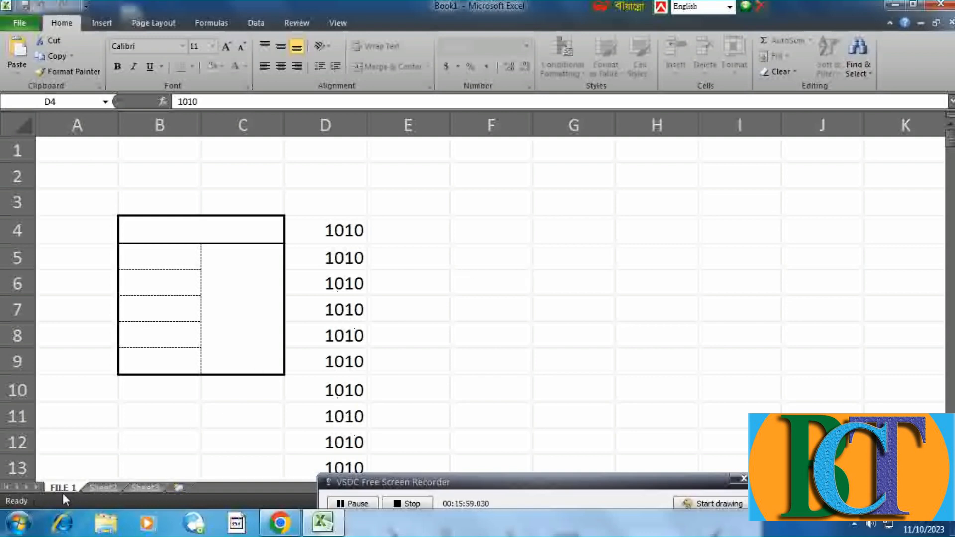
# - Switch between the FILE 1, Sheet2 and Sheet3 worksheets, and insert a new worksheet after Sheet3
pyautogui.click(95, 488)
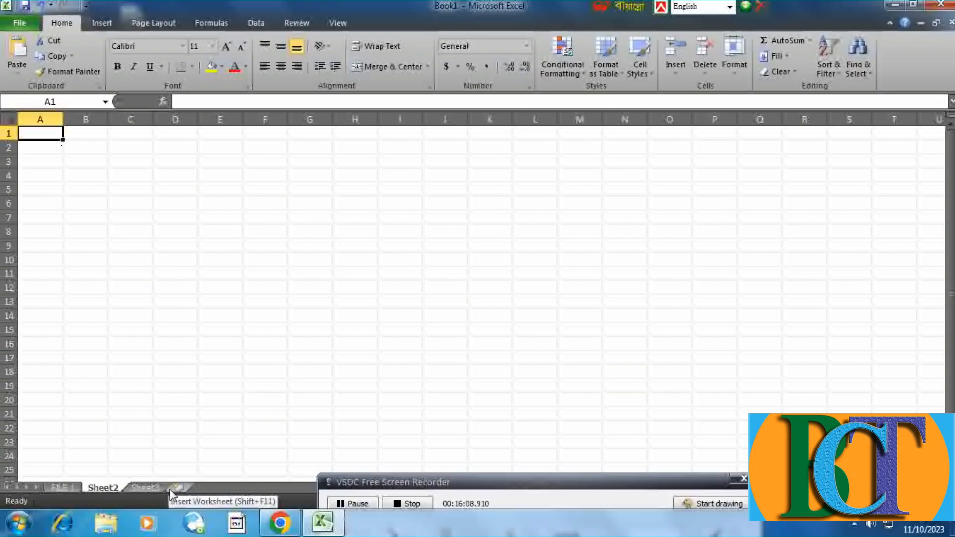
pyautogui.click(61, 486)
pyautogui.click(106, 487)
pyautogui.click(142, 485)
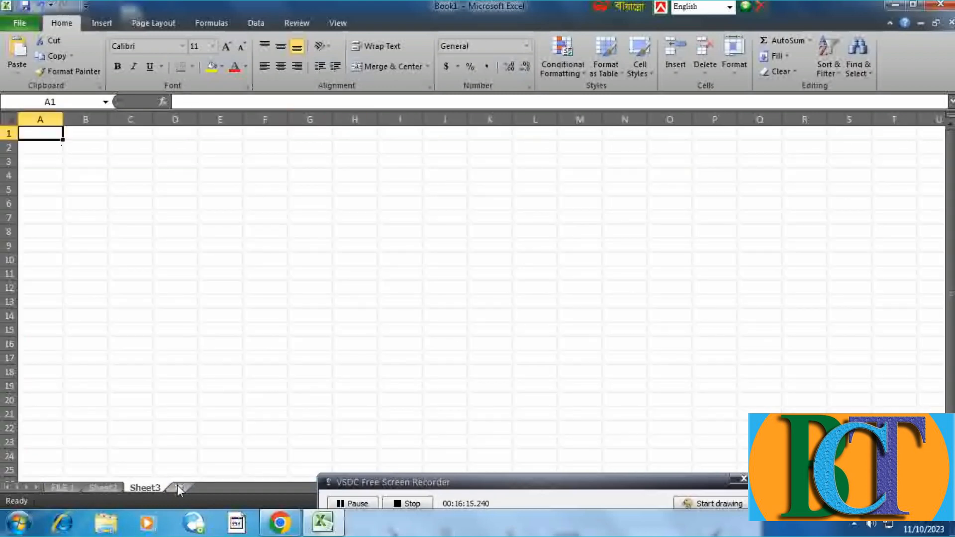
pyautogui.click(177, 486)
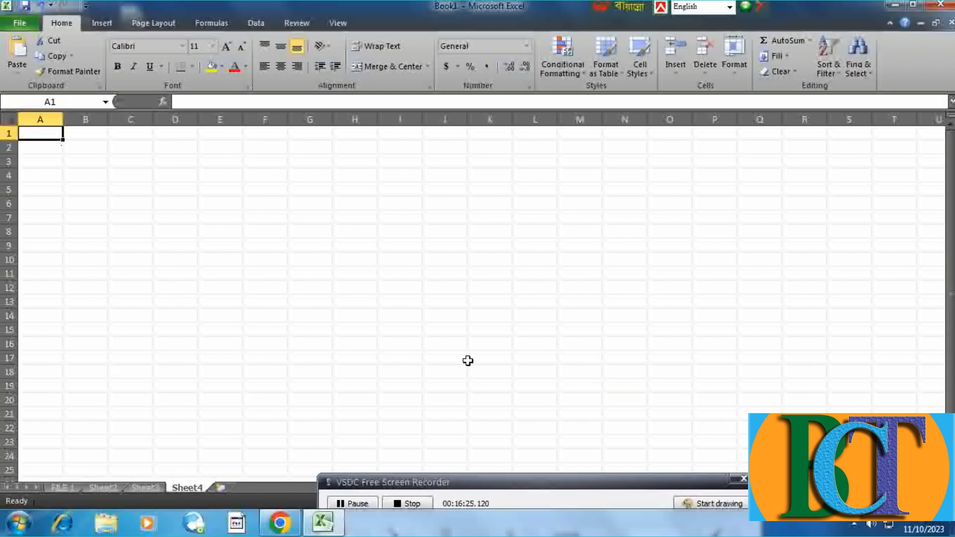
pyautogui.click(503, 487)
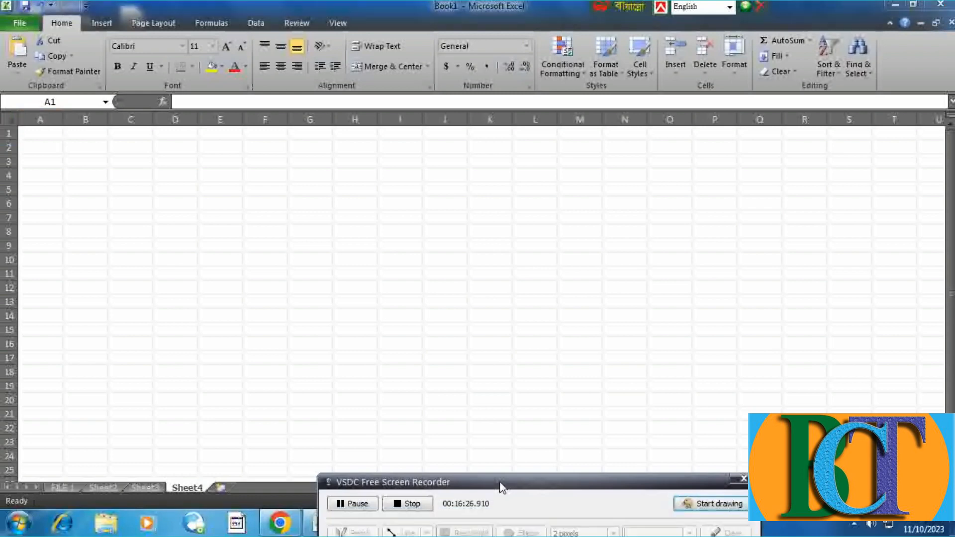
pyautogui.moveTo(503, 488); pyautogui.dragTo(502, 506)
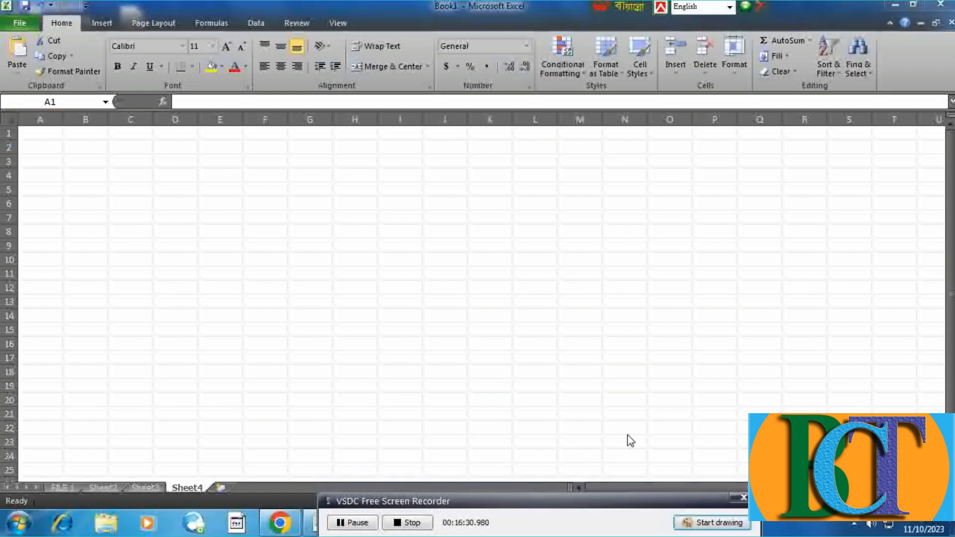
# - Select cell E5 on Sheet4 and enlarge the worksheet's zoom until about ten columns fill the view
pyautogui.click(229, 189)
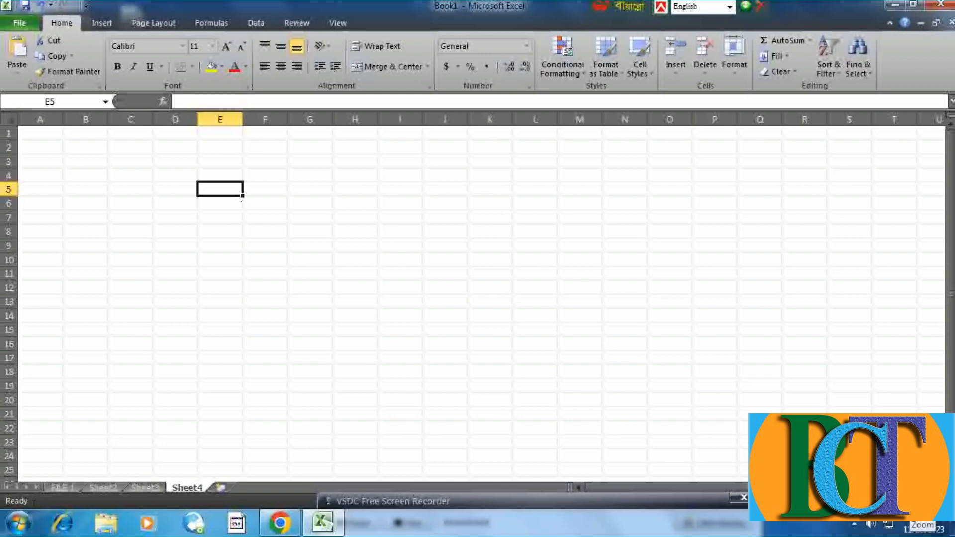
pyautogui.moveTo(899, 501)
pyautogui.mouseDown()
pyautogui.moveTo(920, 500)
pyautogui.moveTo(881, 501)
pyautogui.mouseUp()
pyautogui.scroll(2, 482, 302)
pyautogui.moveTo(896, 501)
pyautogui.mouseDown()
pyautogui.moveTo(910, 501)
pyautogui.moveTo(872, 501)
pyautogui.moveTo(909, 501)
pyautogui.mouseUp()
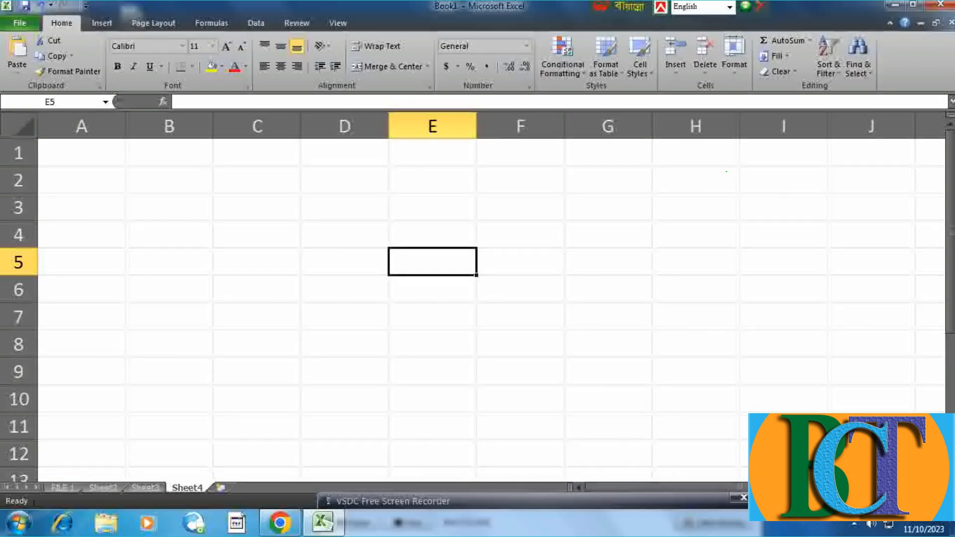
# - Show Sheet4 in Page Layout view, return it to Normal view, and select cell C4
pyautogui.click(815, 501)
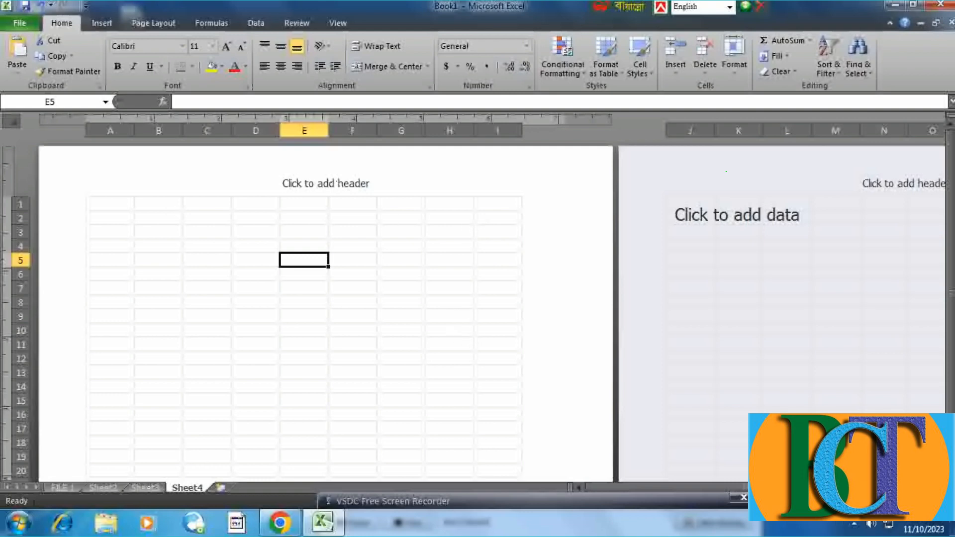
pyautogui.click(801, 501)
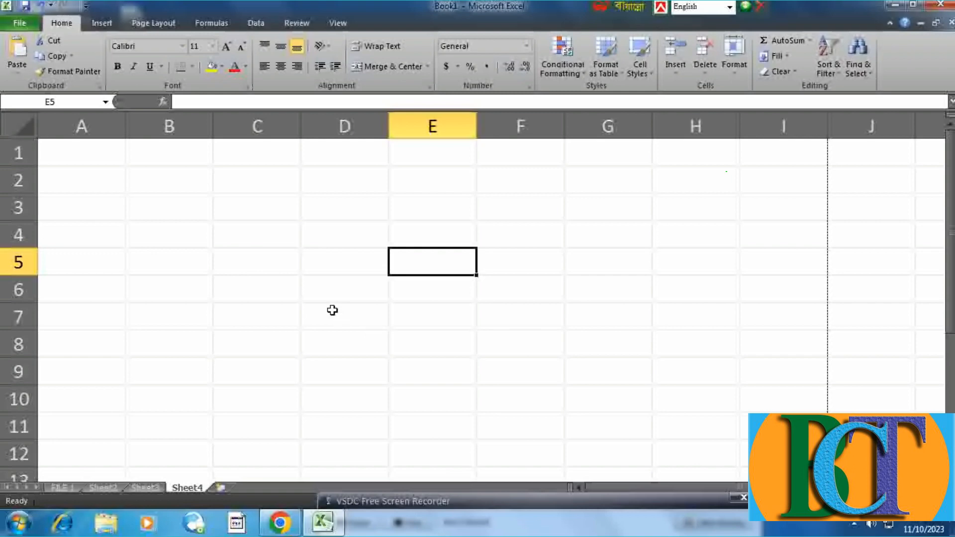
pyautogui.click(265, 239)
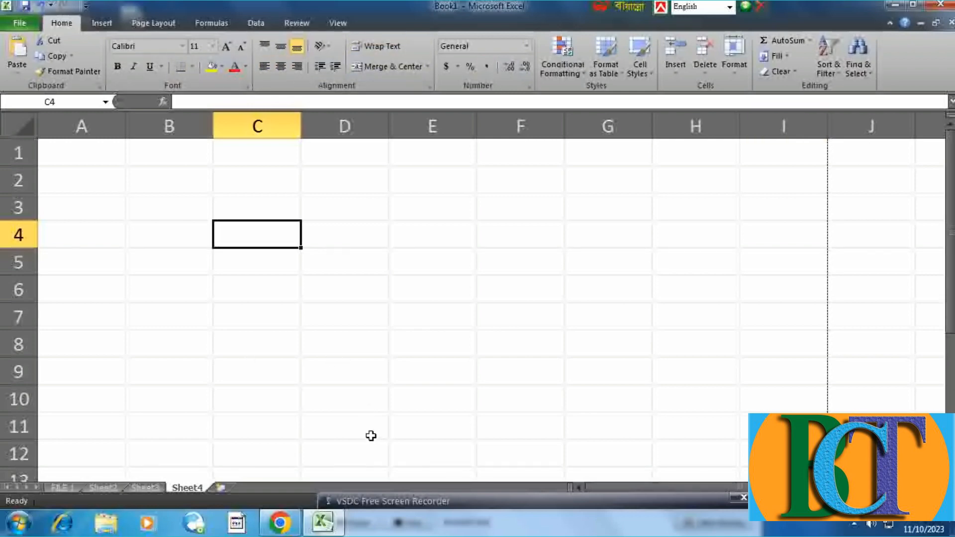
pyautogui.moveTo(458, 502); pyautogui.dragTo(459, 495)
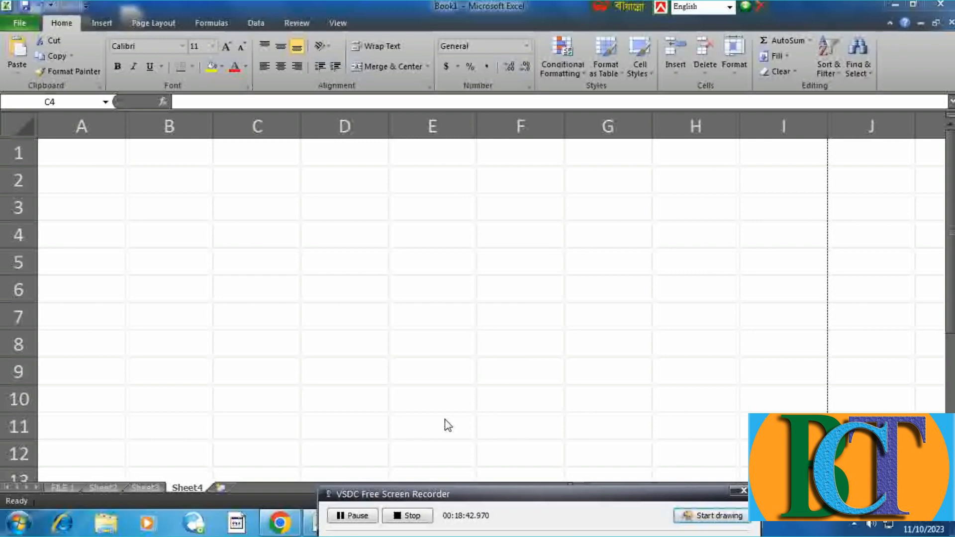
pyautogui.click(413, 516)
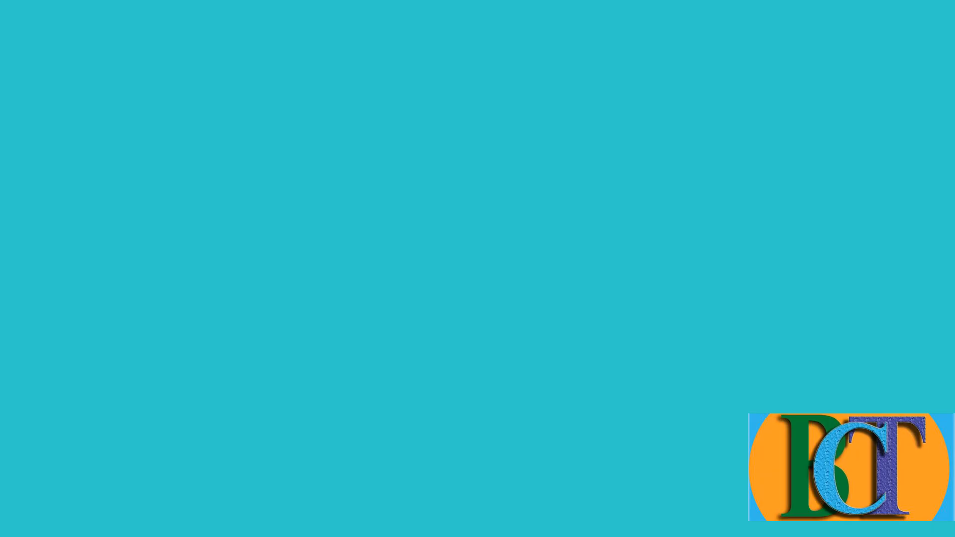